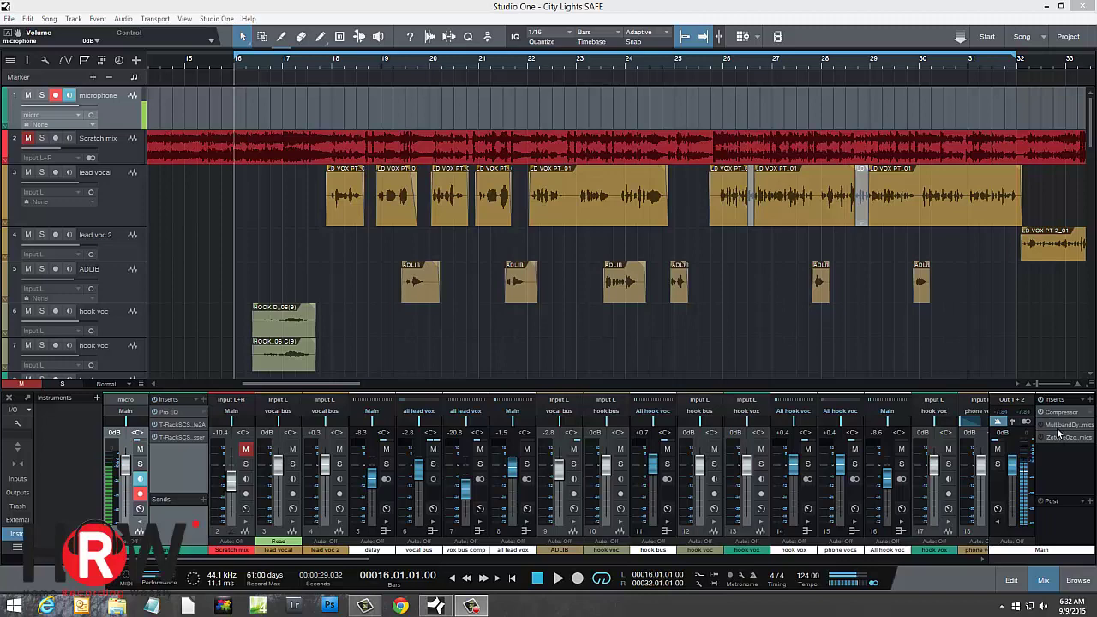
# Open the Main bus MultibandDy insert, compare it with the iZotope Ozone 5 tab, then close it
pyautogui.click(1059, 426)
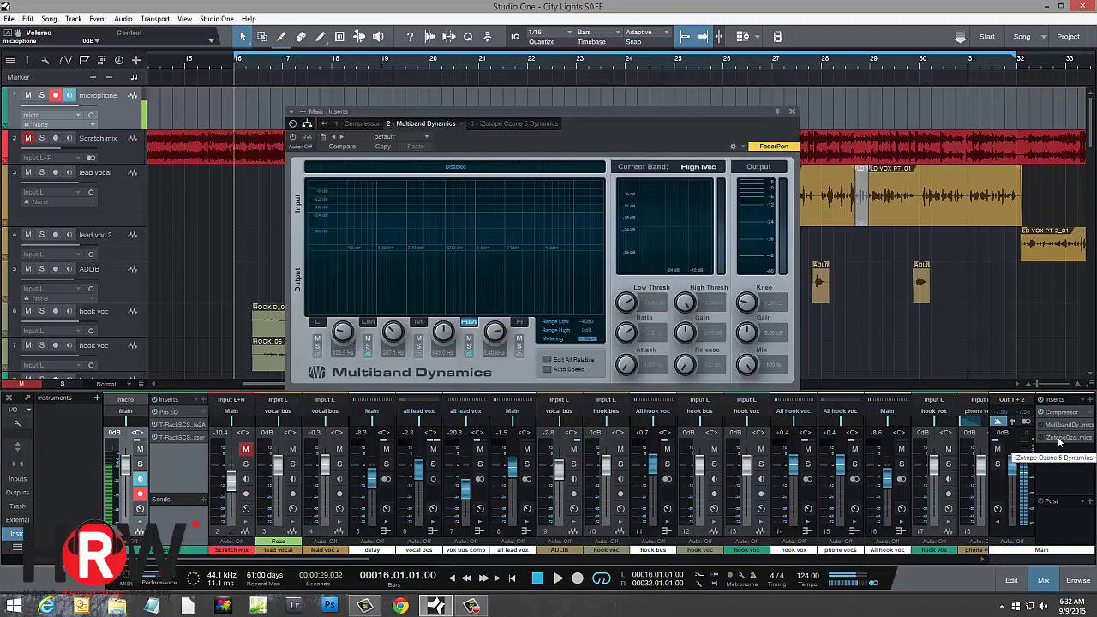
pyautogui.click(1059, 439)
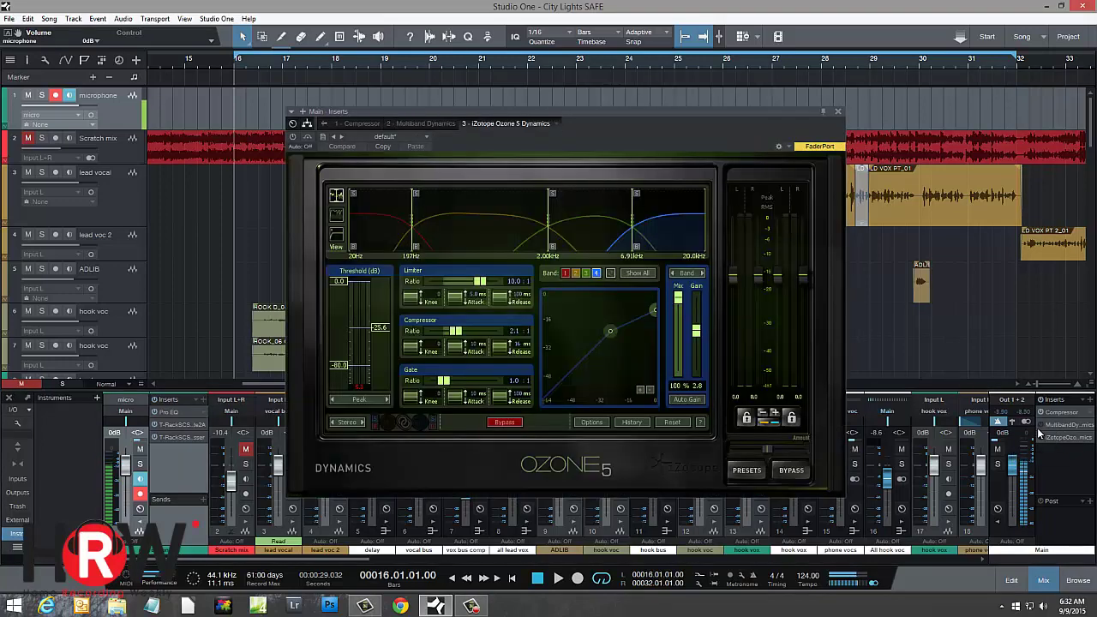
pyautogui.click(1052, 426)
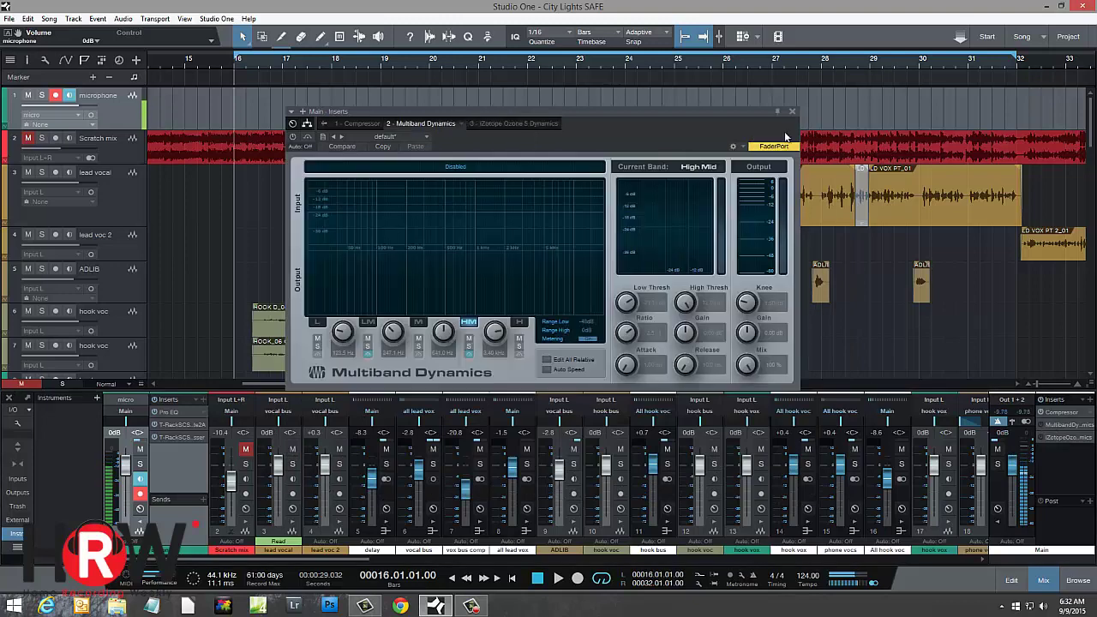
pyautogui.click(793, 112)
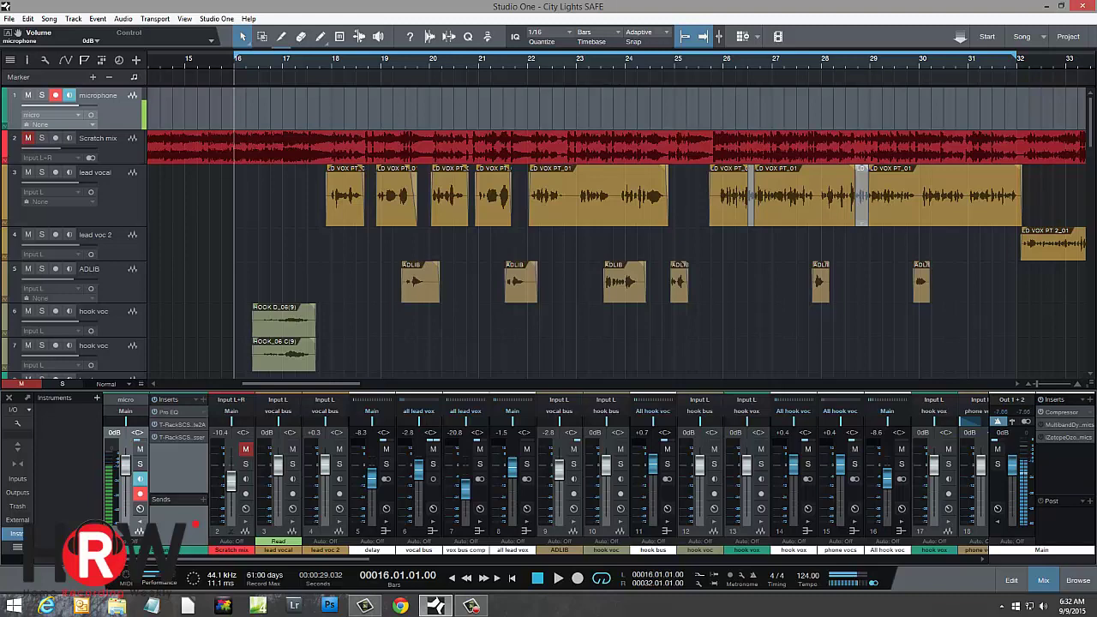
# Briefly reopen the Main bus Multiband Dynamics editor, then close it again
pyautogui.click(1068, 425)
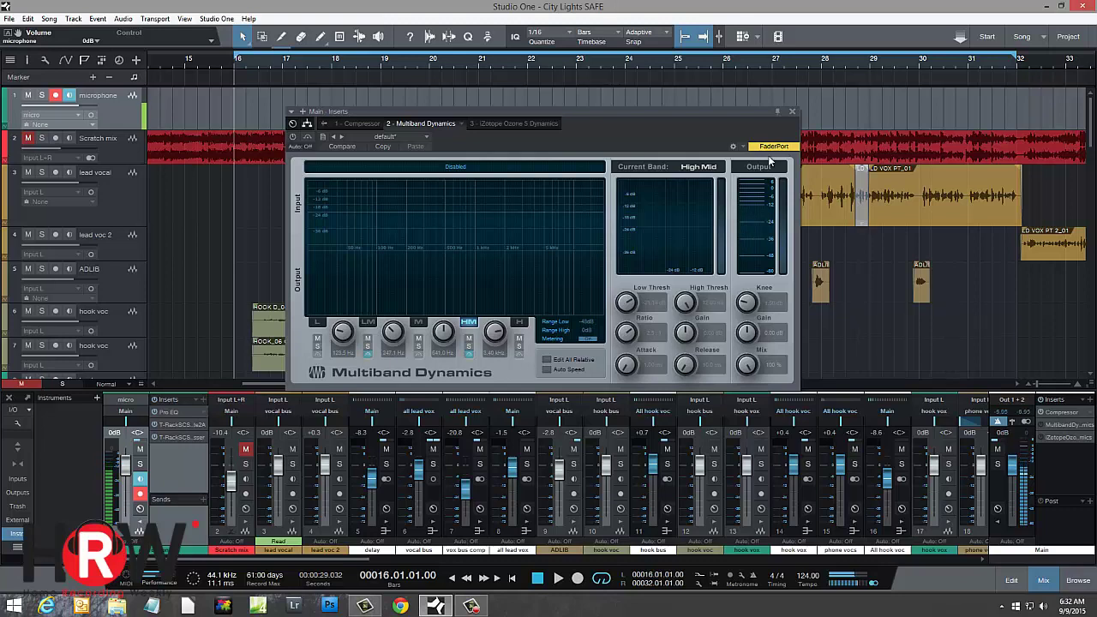
pyautogui.click(792, 111)
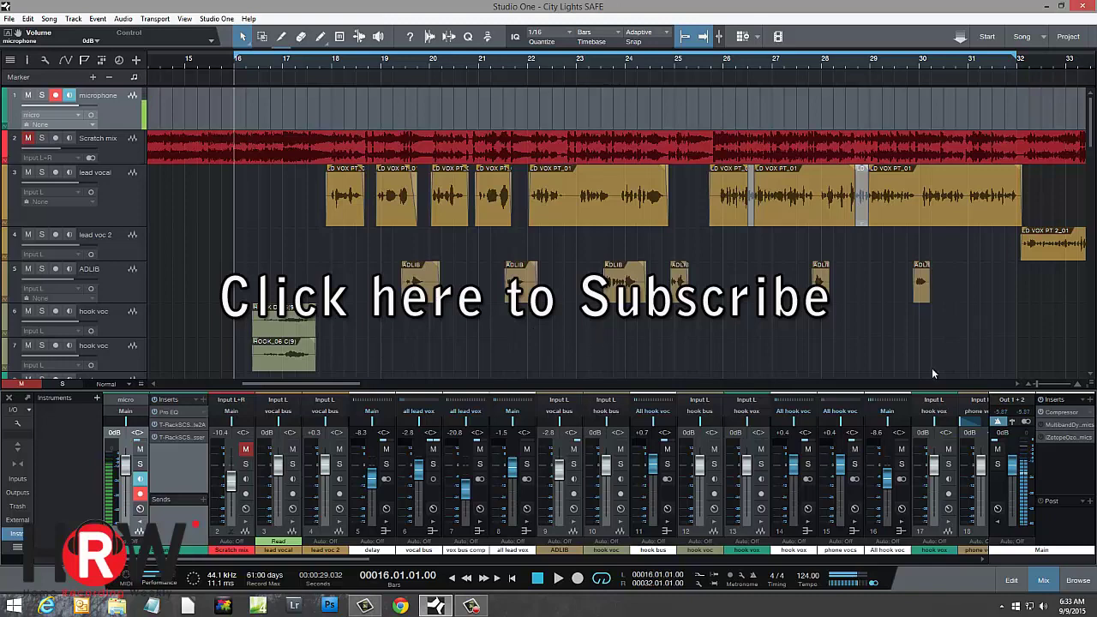
# Preview the song through Multiband Dynamics, then disarm recording and monitoring on the microphone track
pyautogui.click(1047, 426)
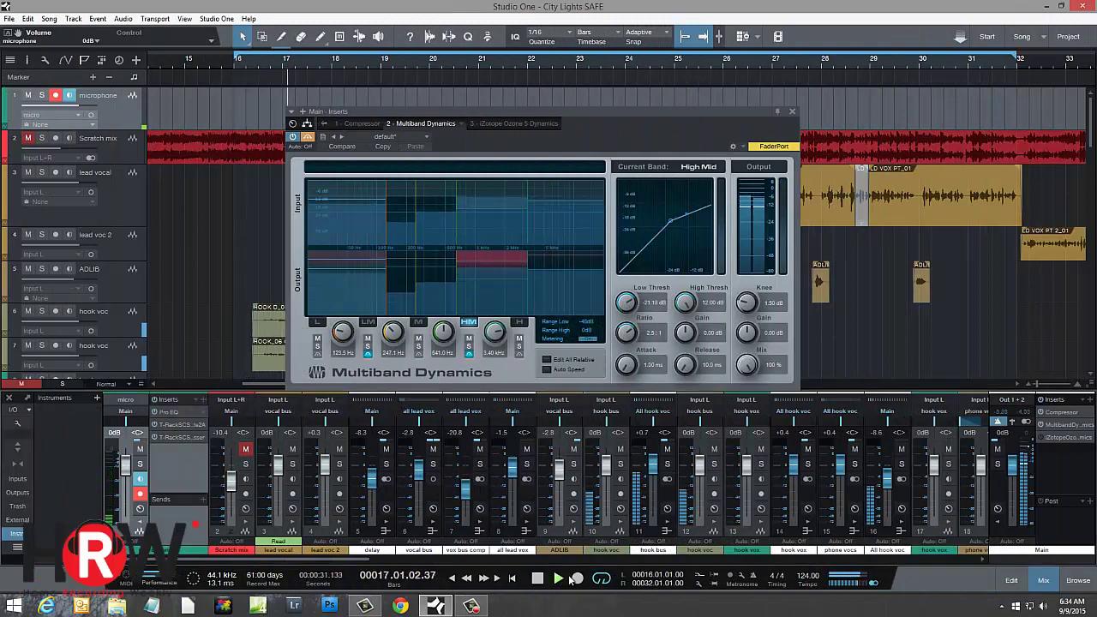
pyautogui.click(793, 111)
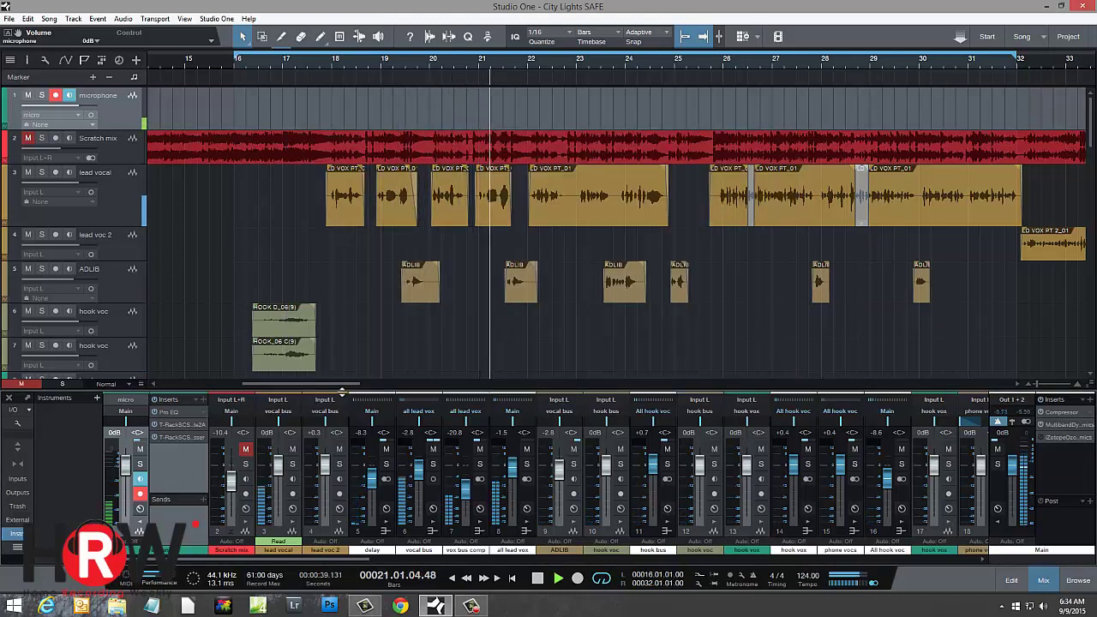
pyautogui.click(55, 95)
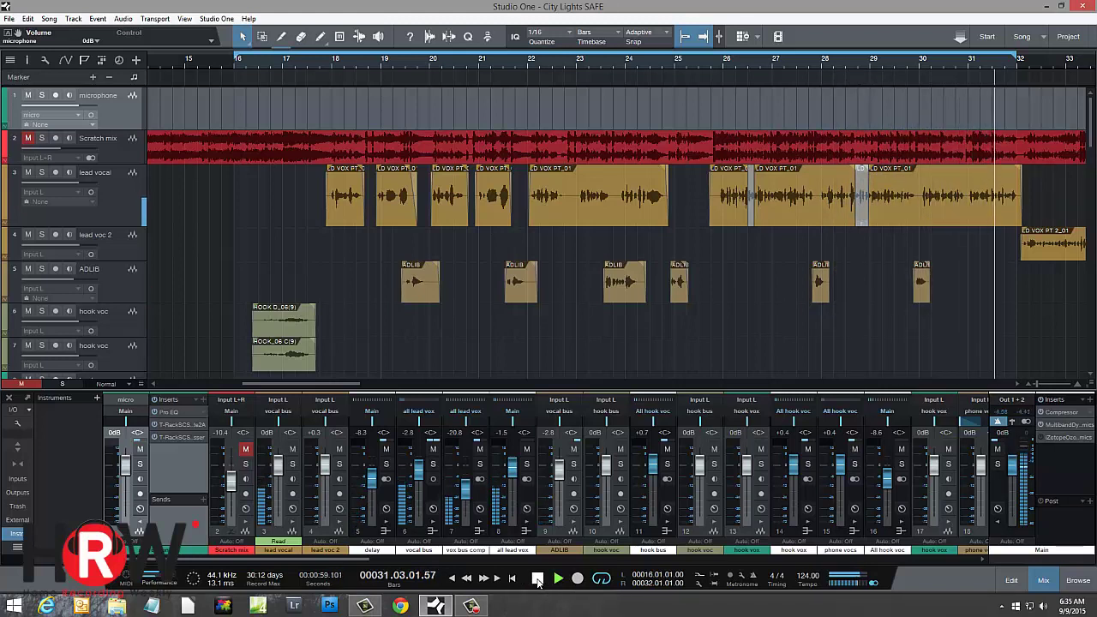
# Open the Main bus Multiband Dynamics editor and record-arm the track 1 microphone with monitoring
pyautogui.click(1060, 425)
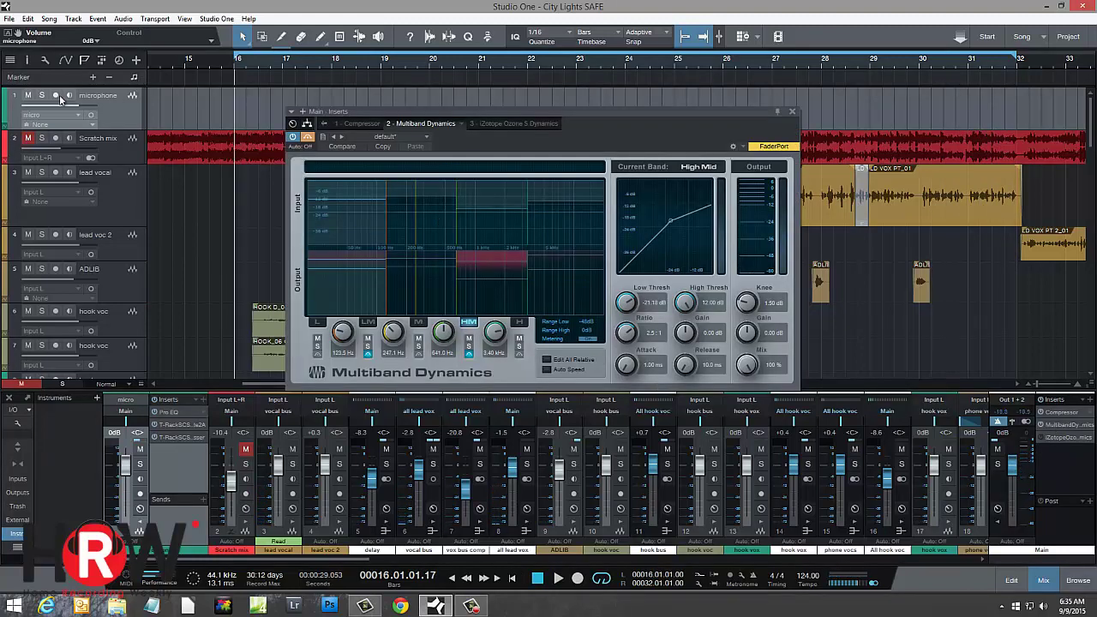
pyautogui.click(56, 95)
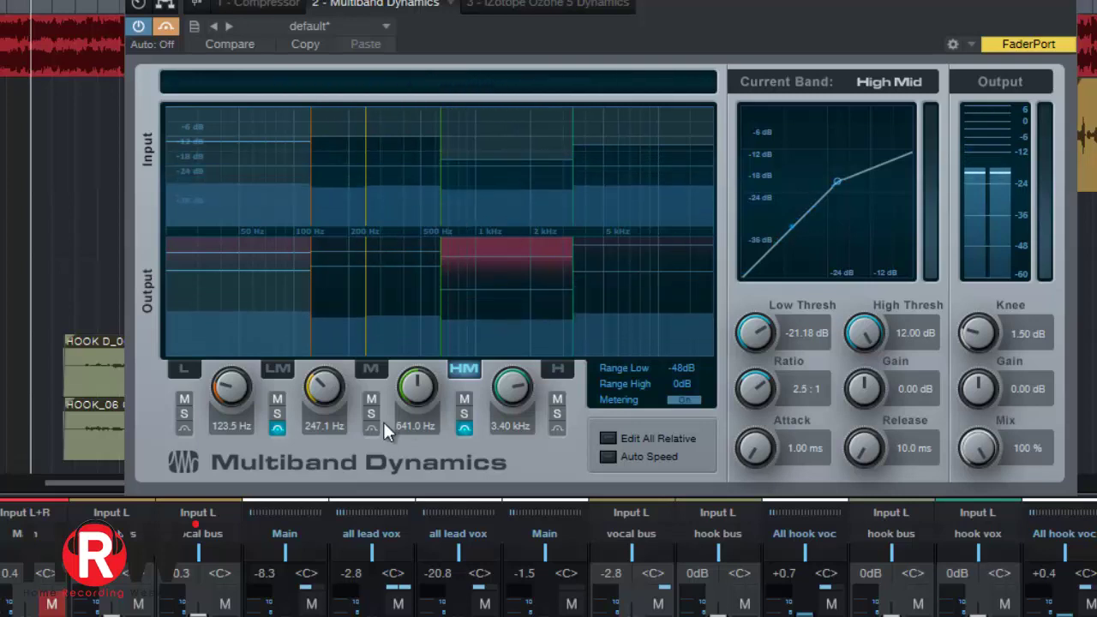
# Activate the L, M and H bands, then toggle the orange header button off and on
pyautogui.click(183, 430)
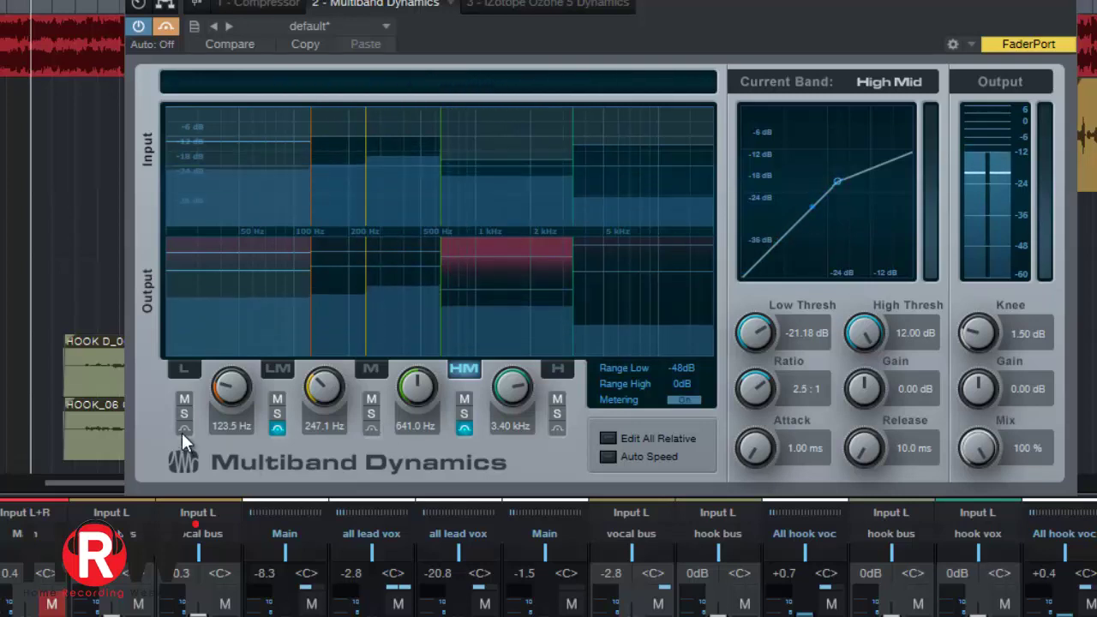
pyautogui.click(373, 428)
pyautogui.click(558, 430)
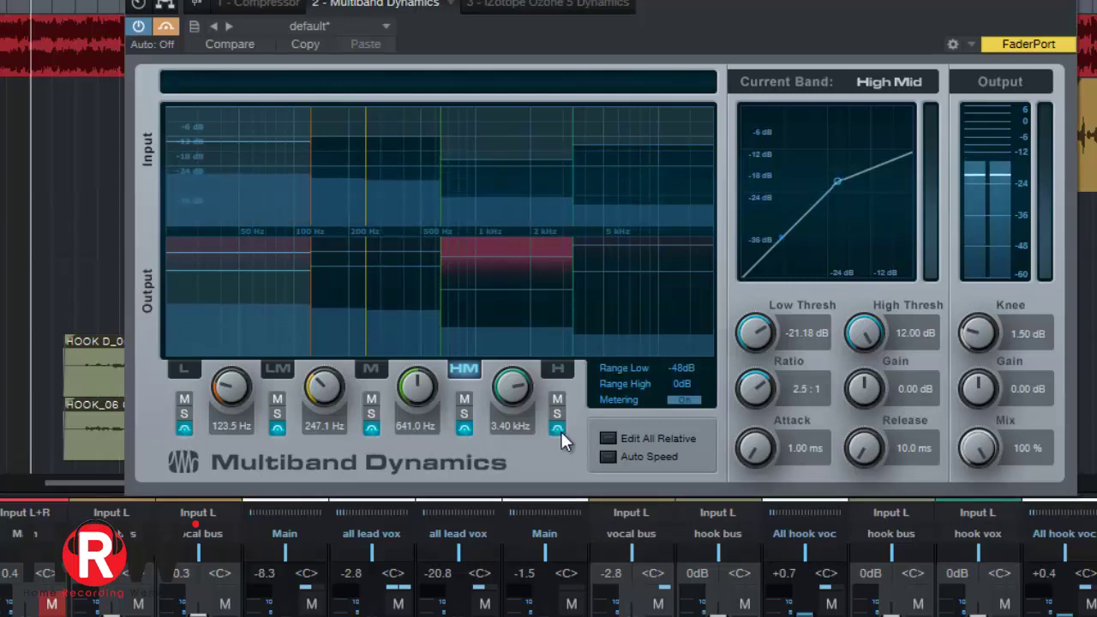
pyautogui.click(173, 27)
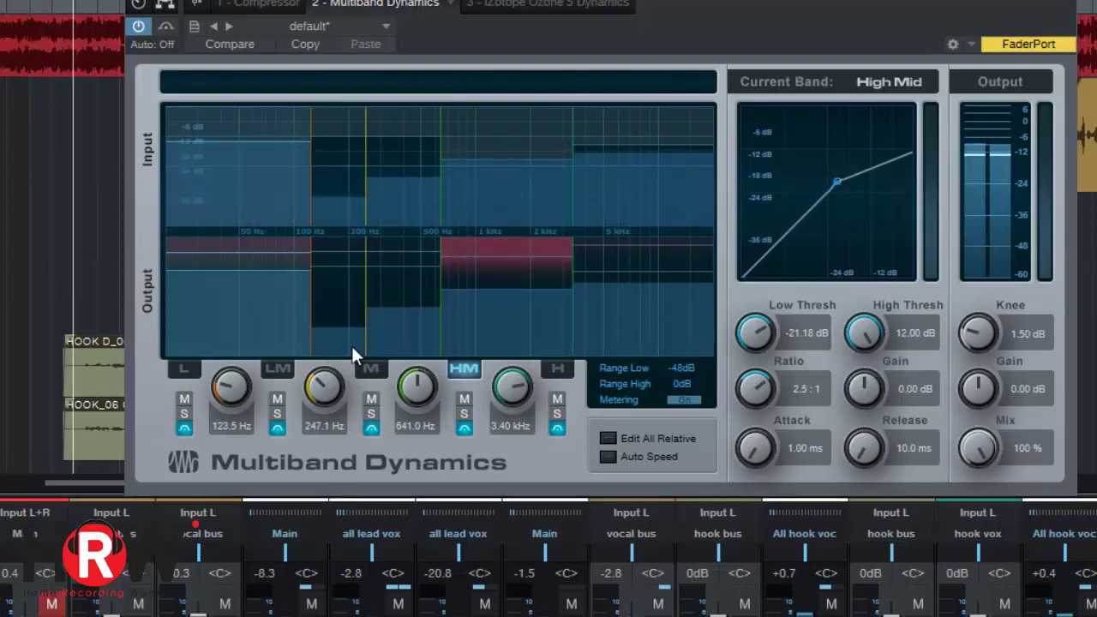
pyautogui.click(168, 26)
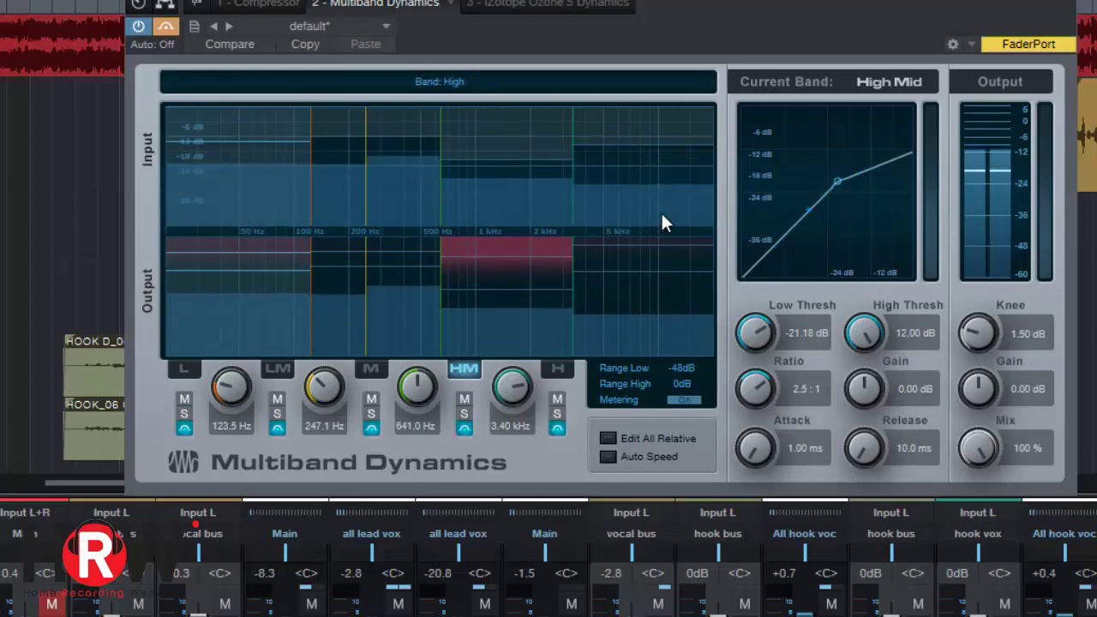
# Select the H band, solo it, and toggle the orange header button
pyautogui.click(662, 174)
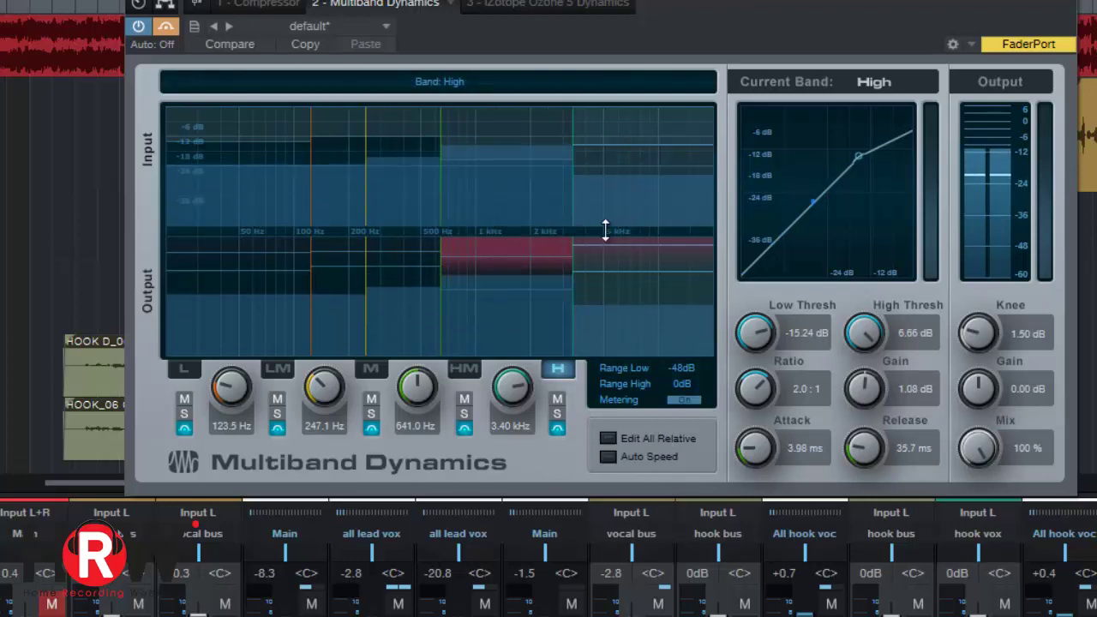
pyautogui.click(557, 414)
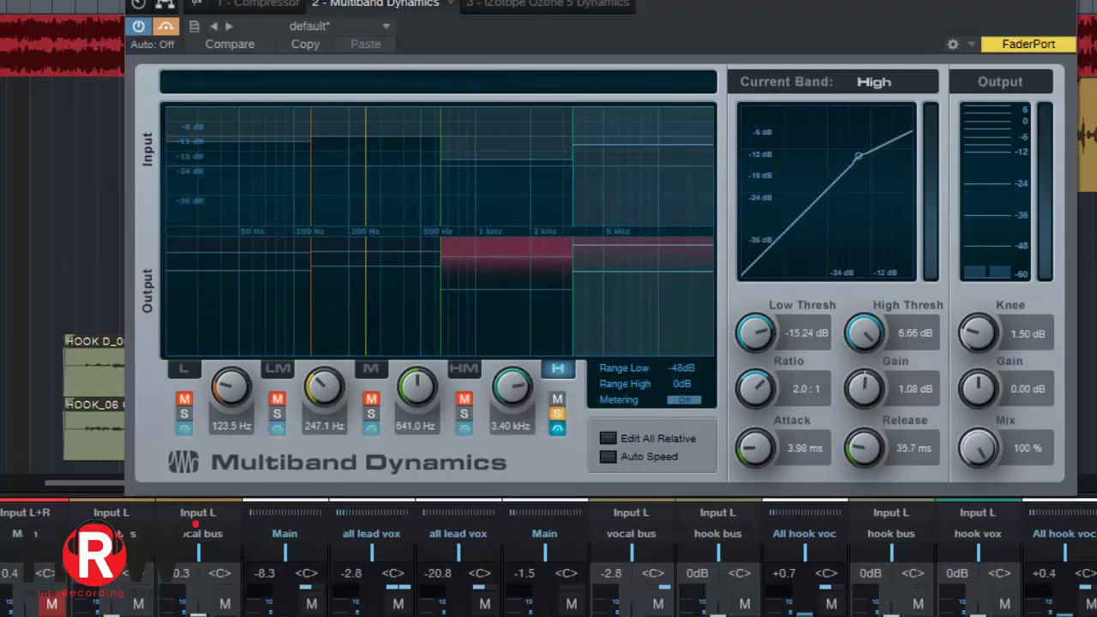
pyautogui.click(175, 27)
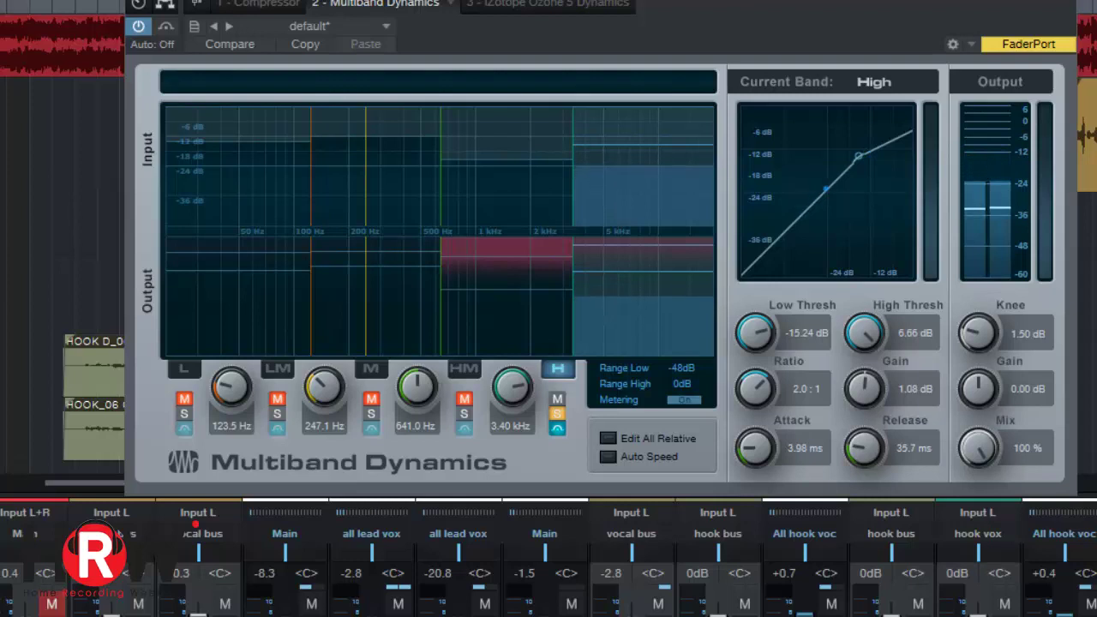
# Unsolo the High band, then briefly solo and release a channel with the S key
pyautogui.click(557, 415)
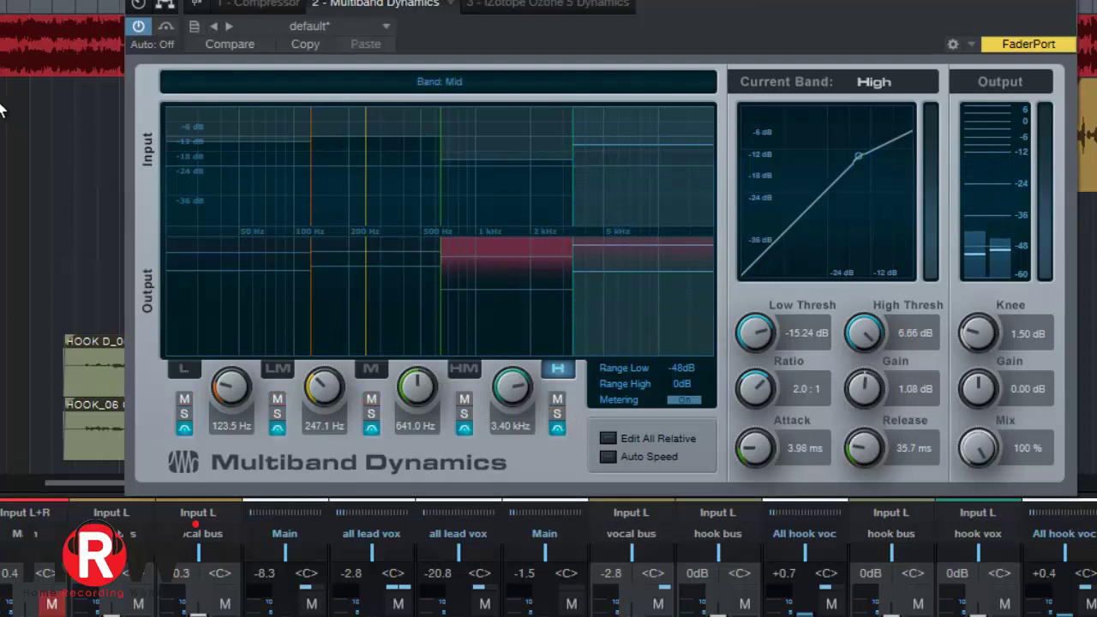
pyautogui.press('s')
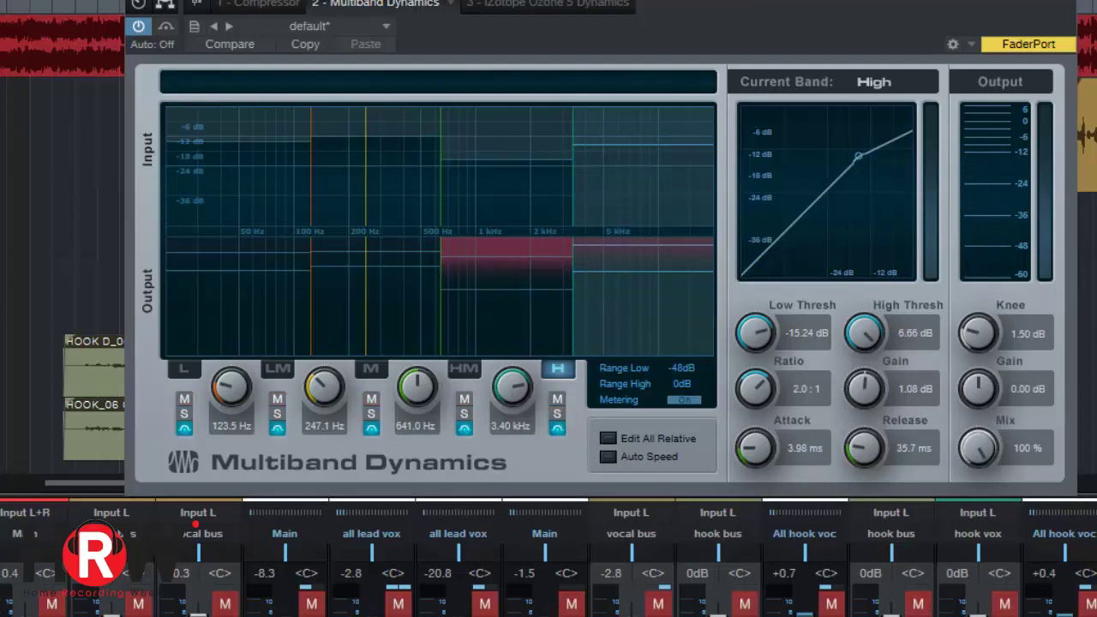
pyautogui.press('s')
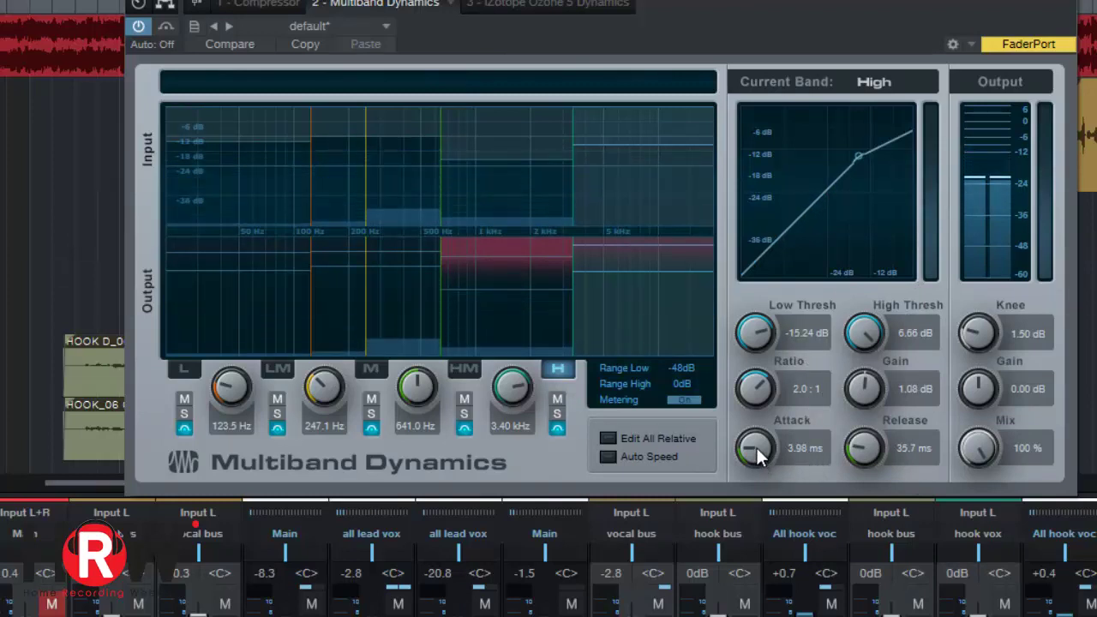
# Shorten the High band attack and A/B its bypass, leaving the band bypassed
pyautogui.moveTo(756, 446); pyautogui.dragTo(756, 449)
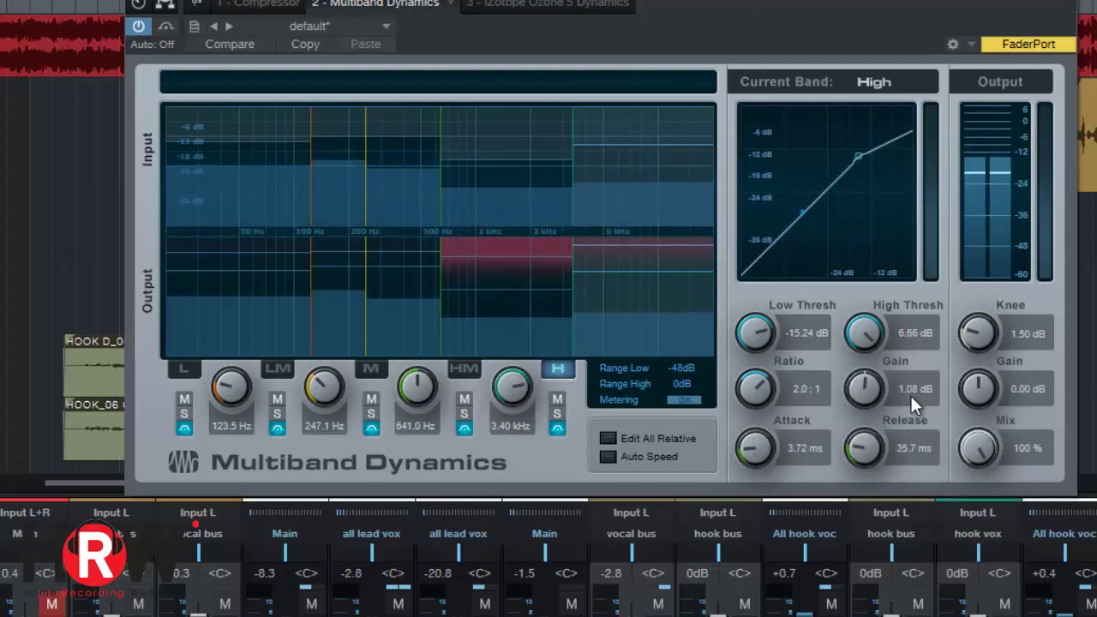
pyautogui.click(558, 429)
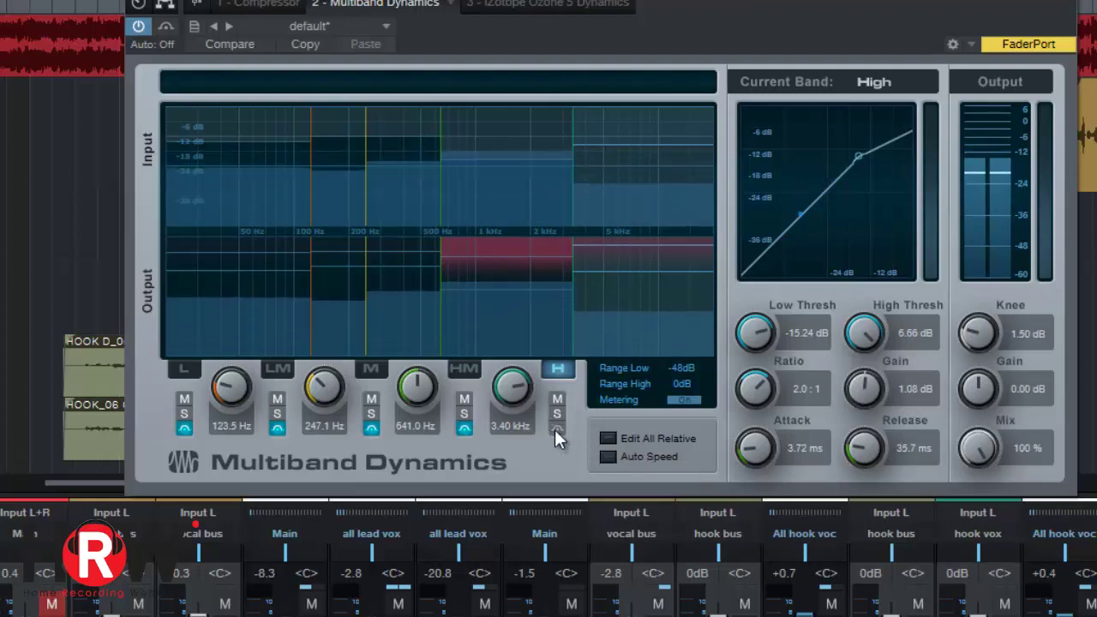
pyautogui.click(557, 429)
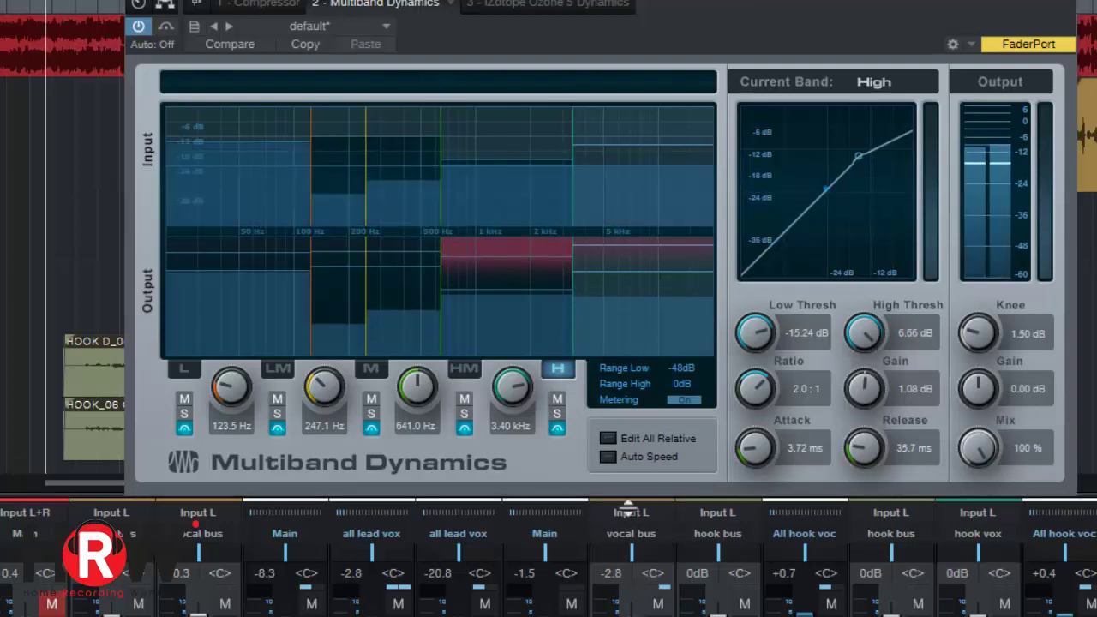
pyautogui.click(558, 428)
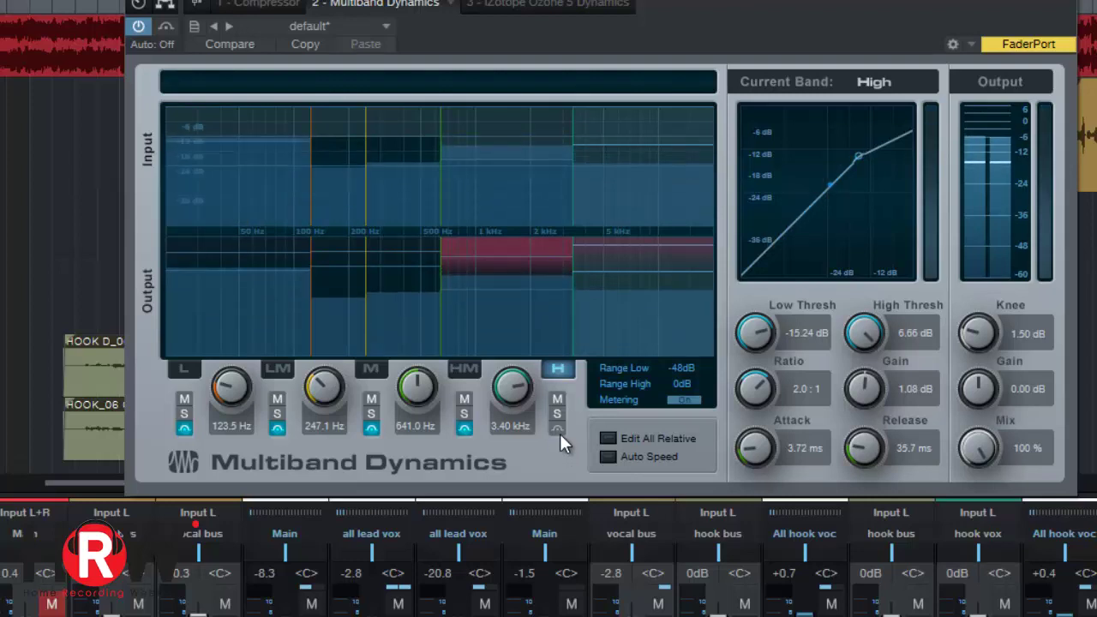
pyautogui.click(560, 431)
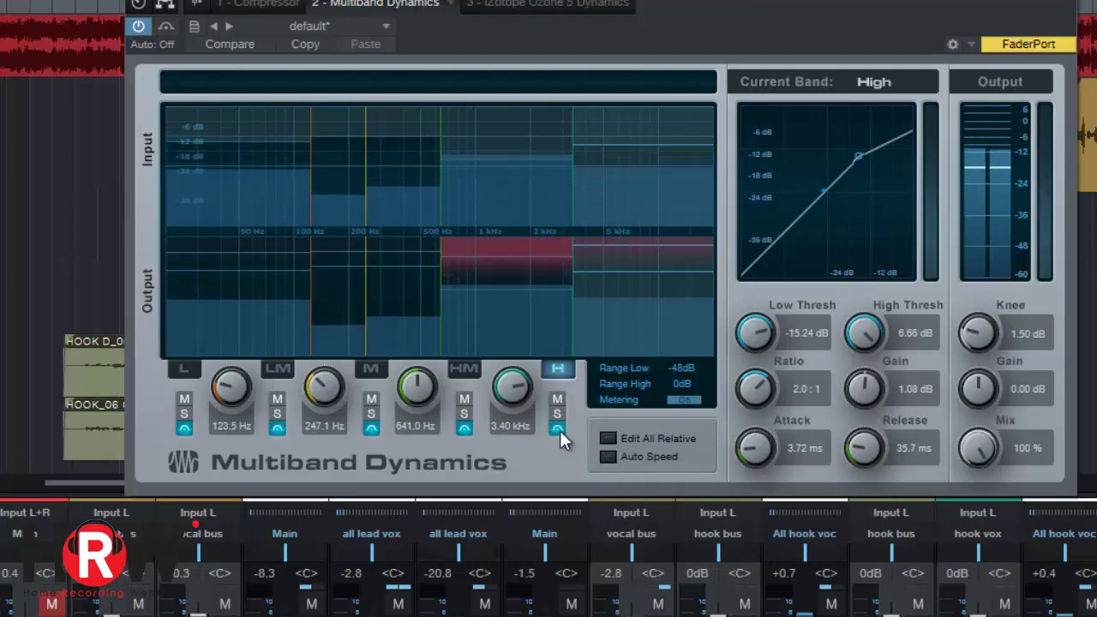
pyautogui.click(558, 429)
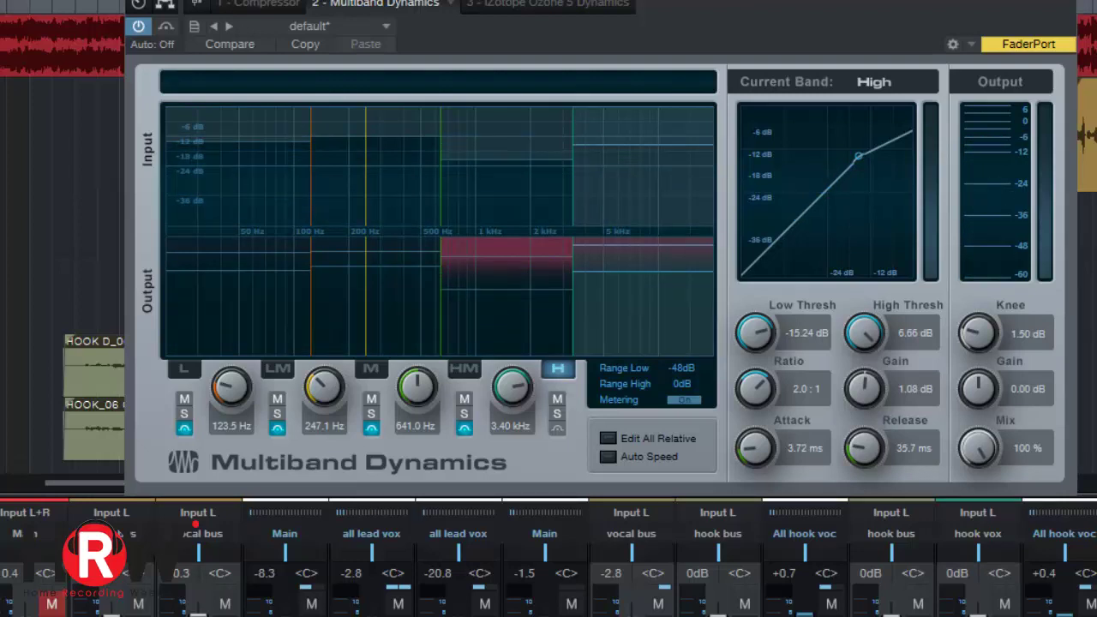
# Select the Mid band, lower its gain to 0.72 dB, and bypass the whole processor
pyautogui.click(403, 326)
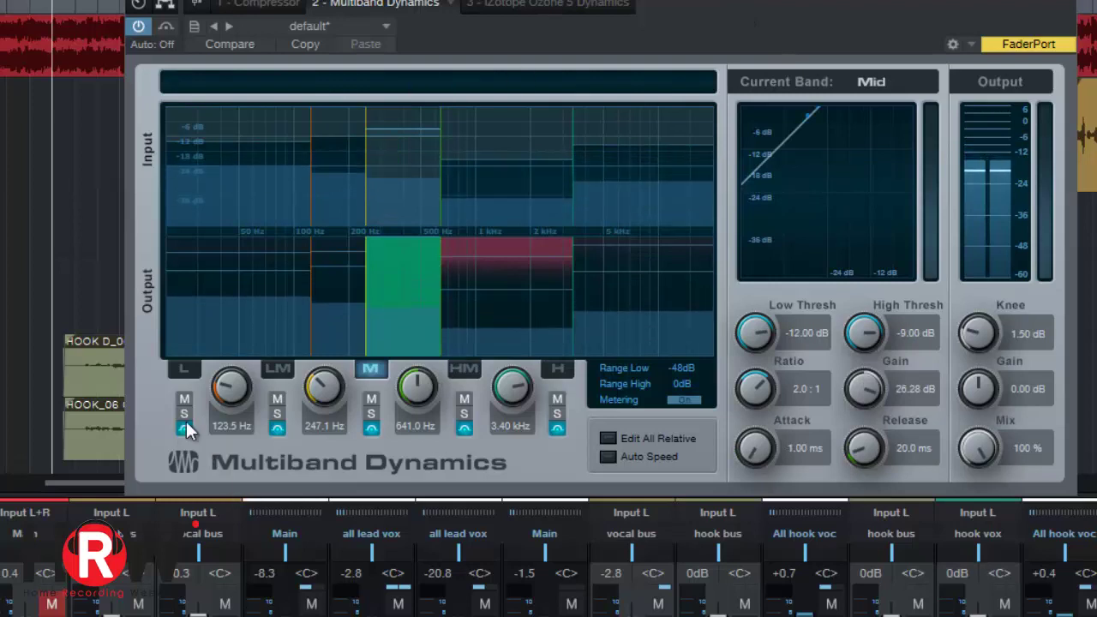
pyautogui.click(184, 428)
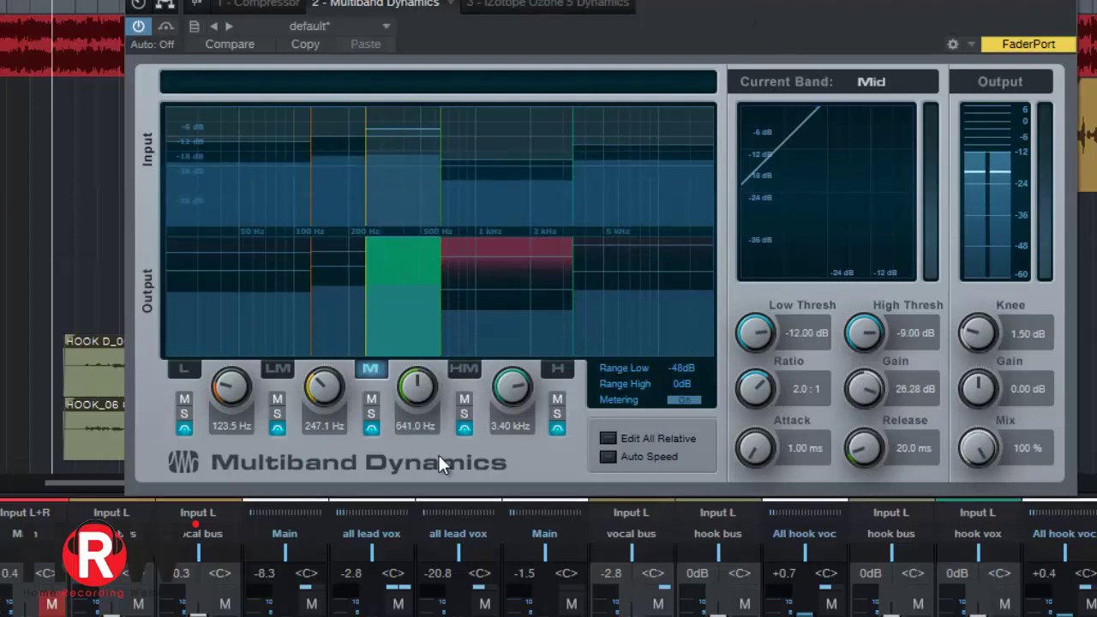
pyautogui.click(558, 429)
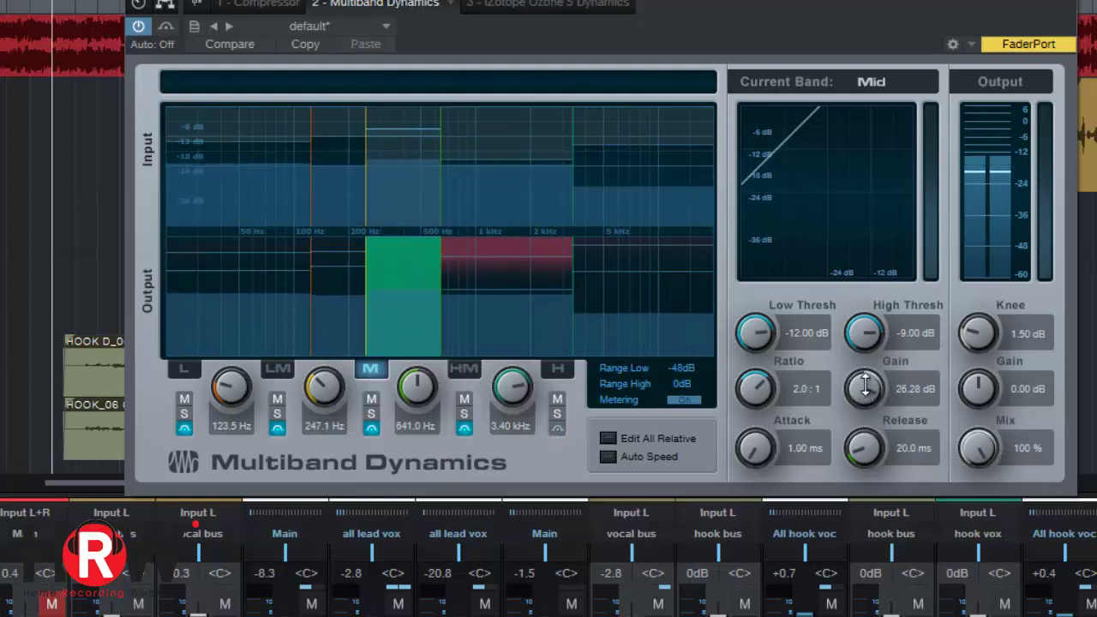
pyautogui.moveTo(866, 388); pyautogui.dragTo(863, 452)
pyautogui.click(167, 26)
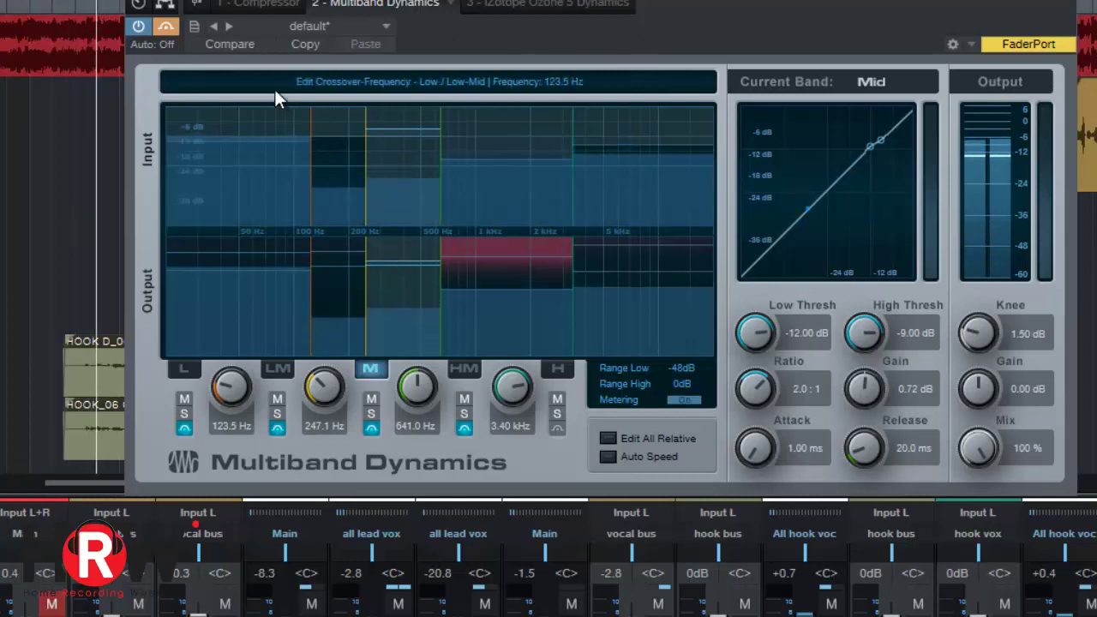
# Turn off the Multiband Dynamics bypass in the plugin header
pyautogui.click(168, 28)
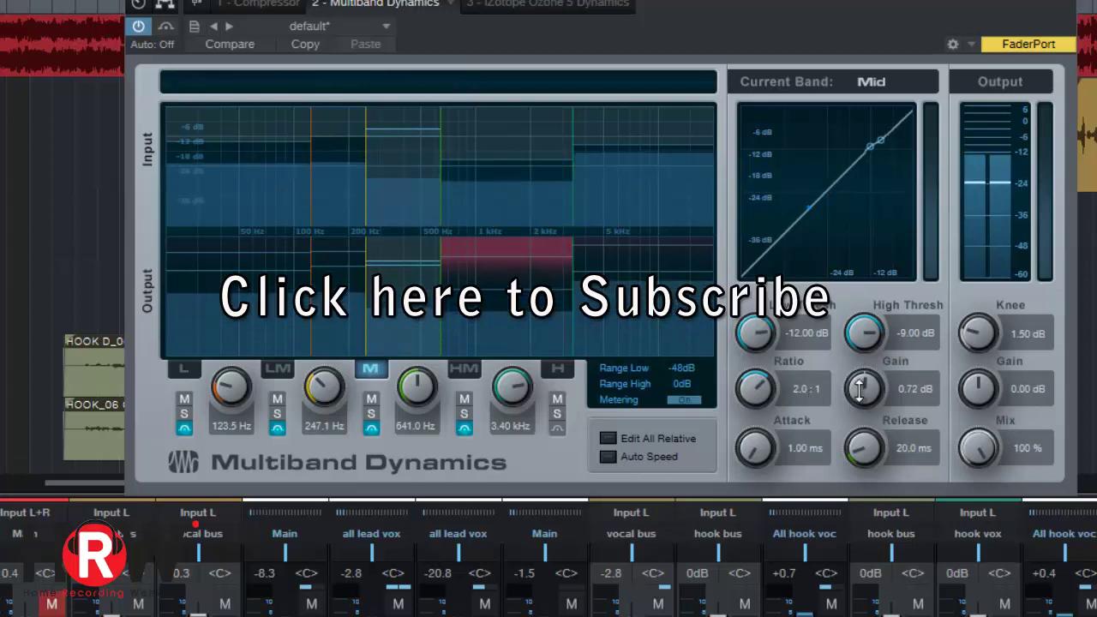
# Raise the Mid band gain to 1.73 dB, then A/B the processor against bypass
pyautogui.moveTo(861, 389)
pyautogui.mouseDown()
pyautogui.moveTo(861, 373)
pyautogui.moveTo(873, 396)
pyautogui.mouseUp()
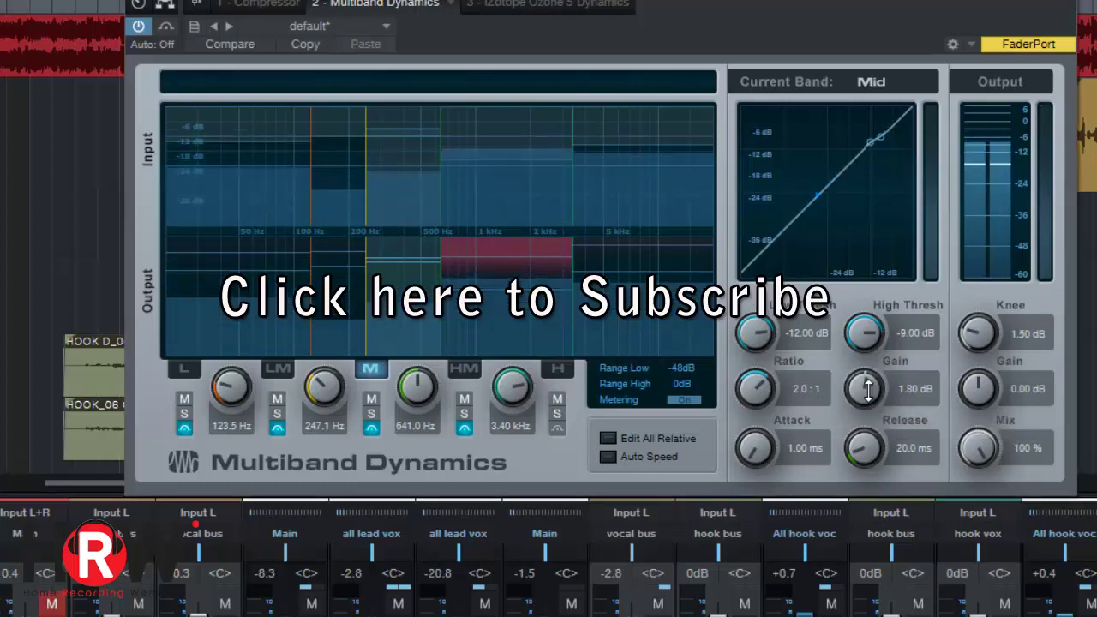
pyautogui.moveTo(870, 392); pyautogui.dragTo(868, 395)
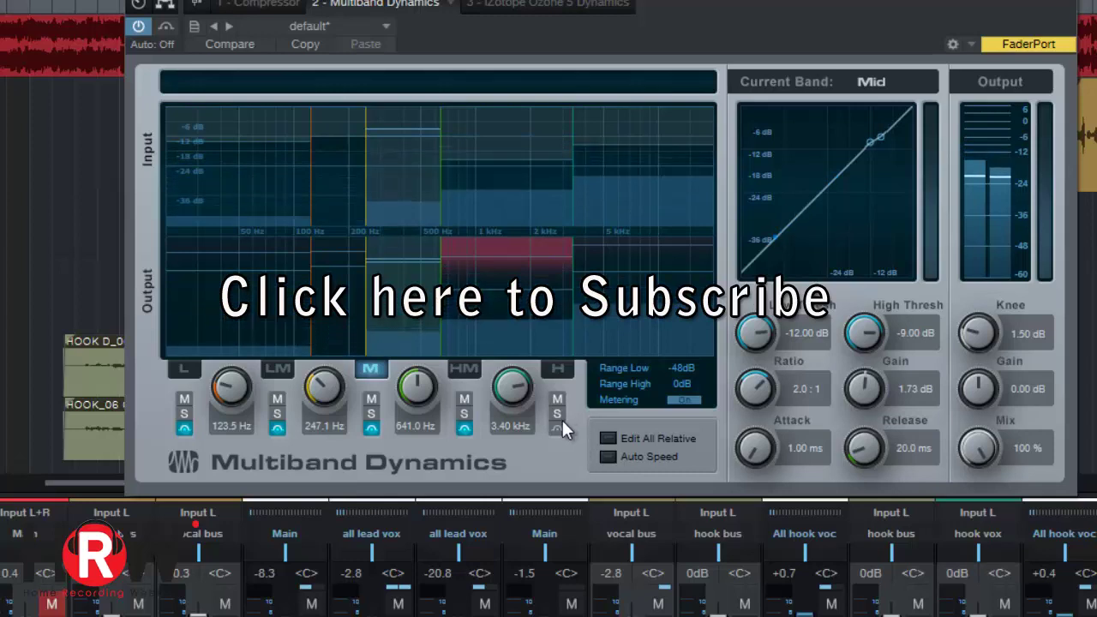
pyautogui.click(167, 28)
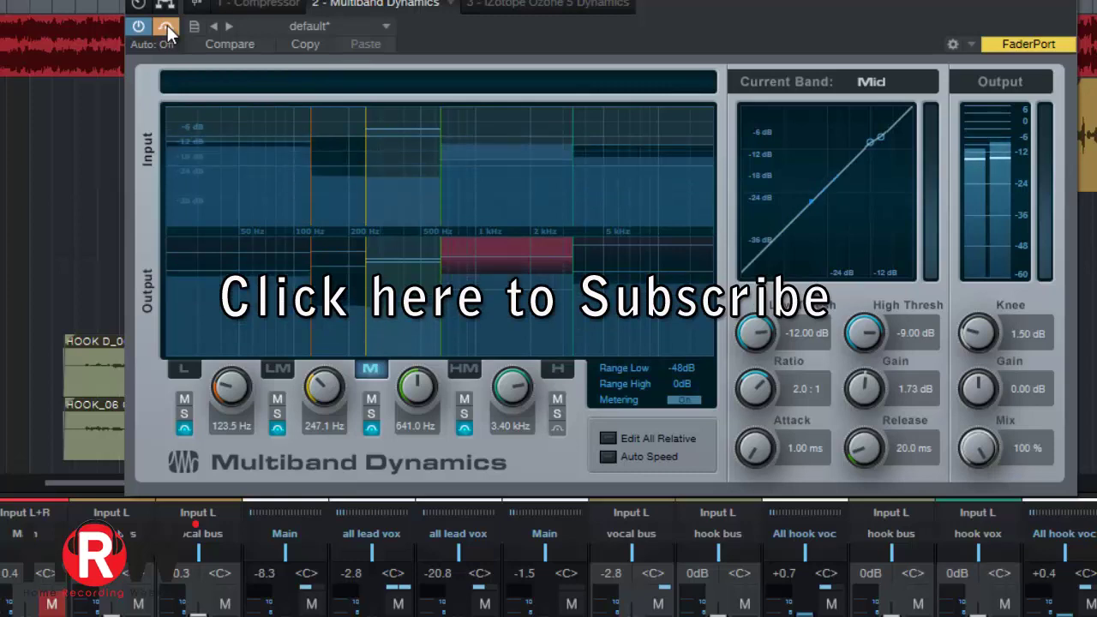
pyautogui.click(166, 28)
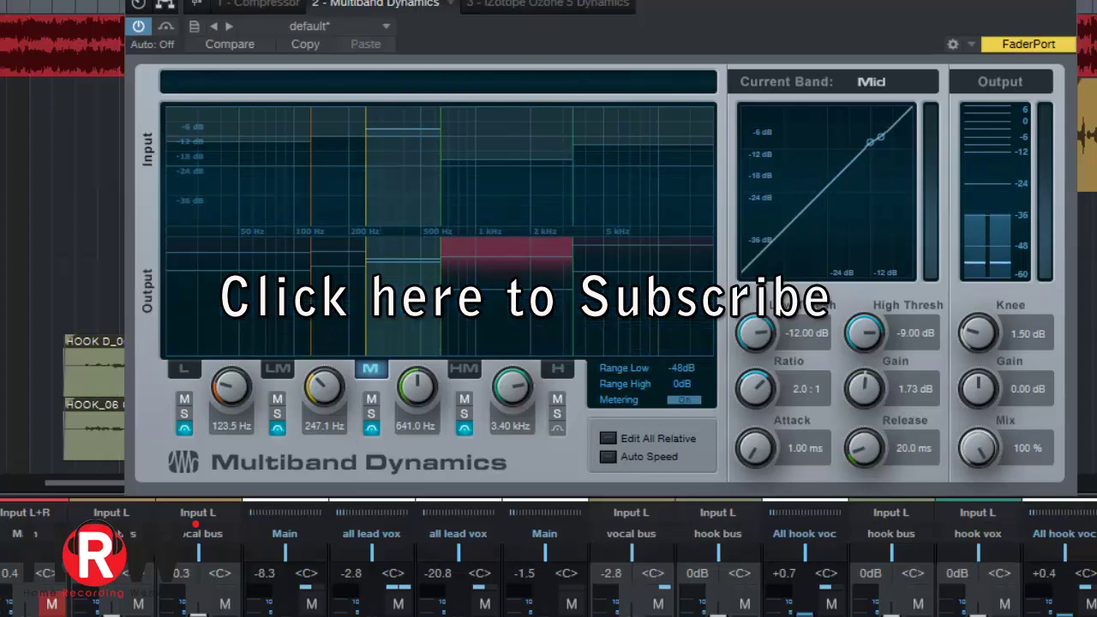
# Bypass the Low band, select it, and set its gain to 1.44 dB
pyautogui.click(183, 430)
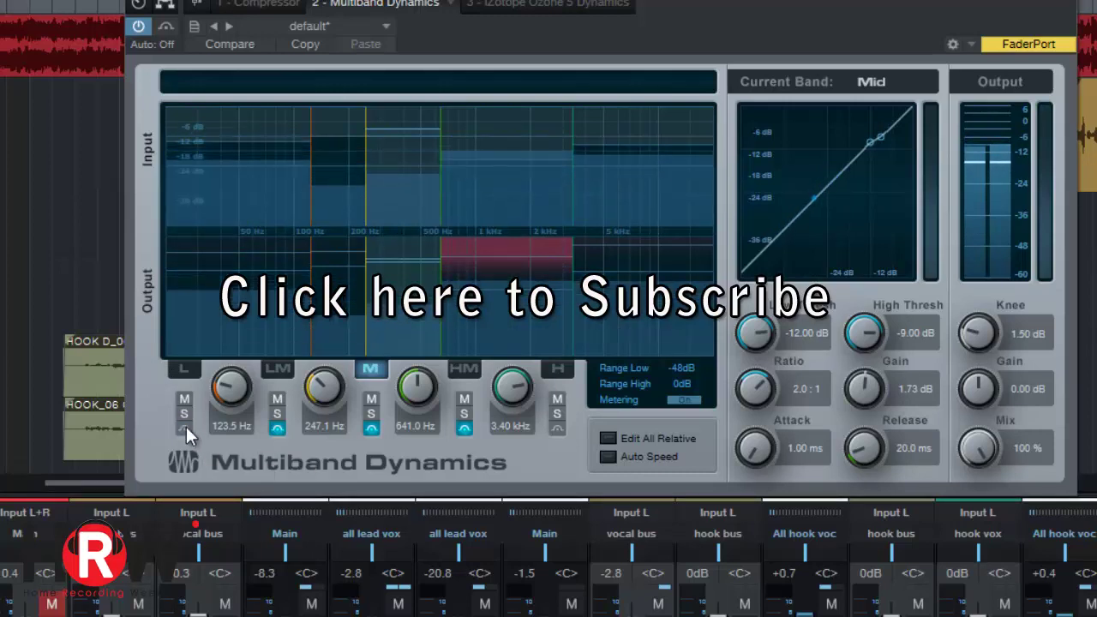
pyautogui.click(263, 317)
pyautogui.moveTo(864, 390); pyautogui.dragTo(863, 387)
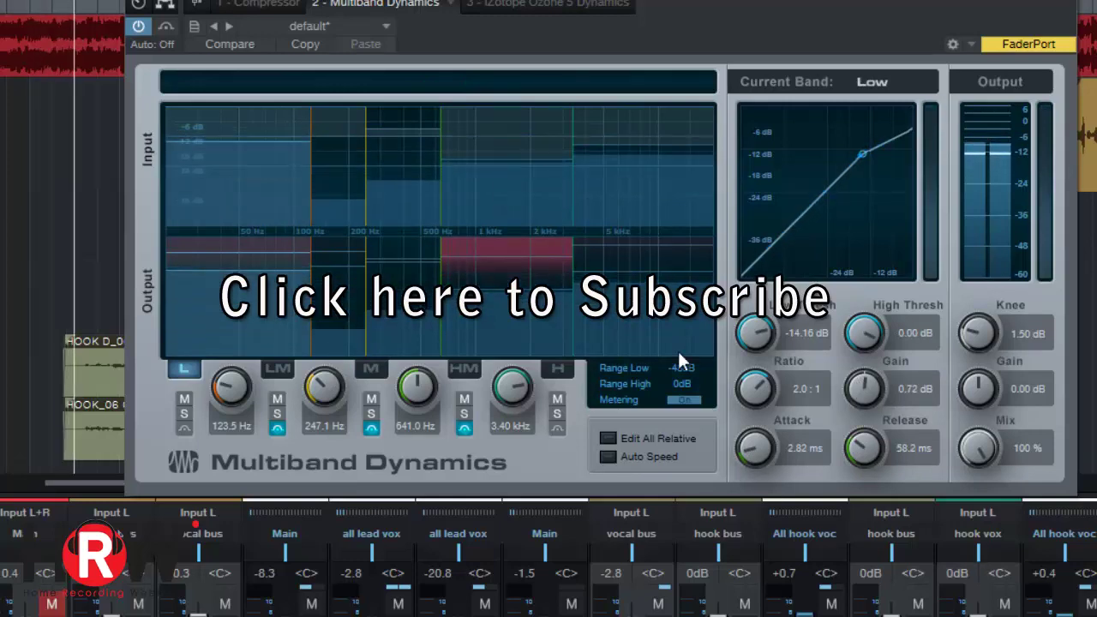
pyautogui.moveTo(873, 390); pyautogui.dragTo(863, 385)
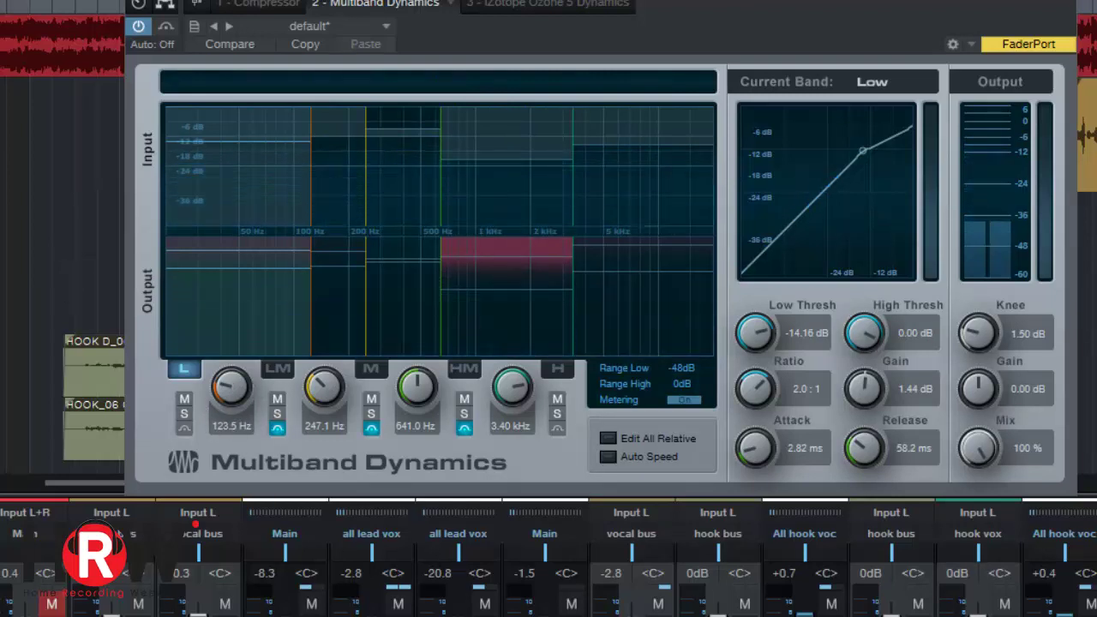
# Solo the Low band, compare Multiband Dynamics against bypass, and unsolo the band
pyautogui.click(183, 413)
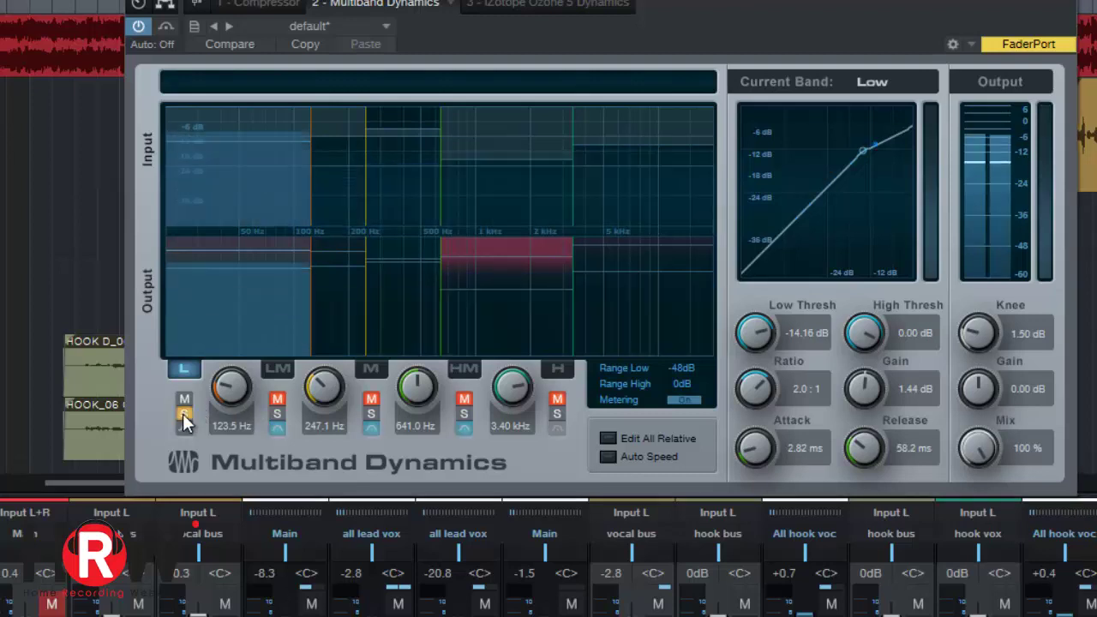
pyautogui.click(168, 26)
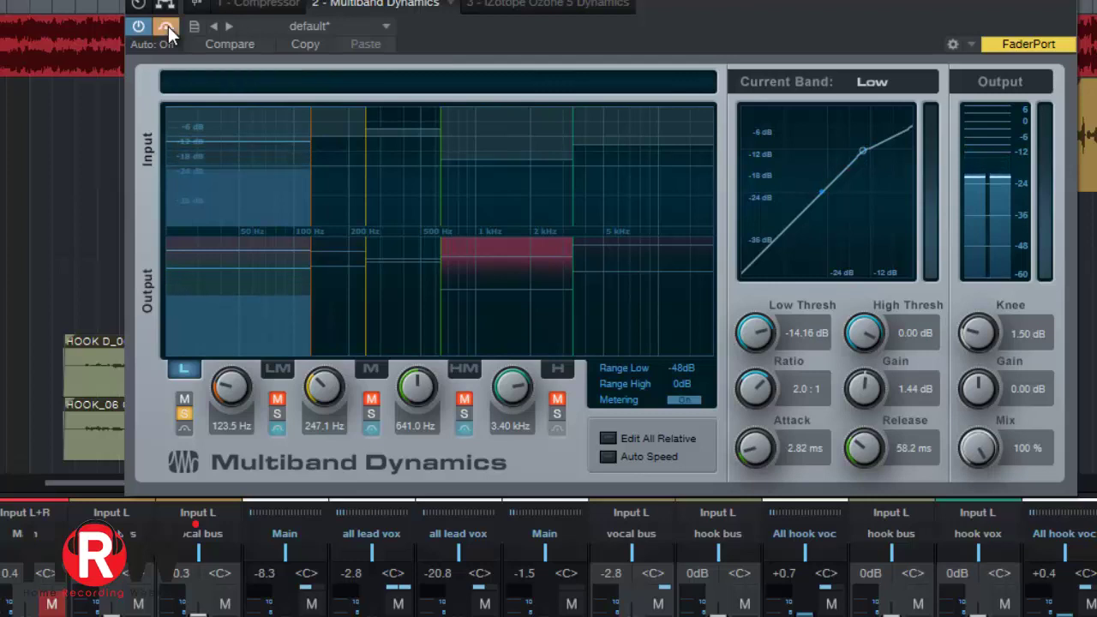
pyautogui.click(168, 26)
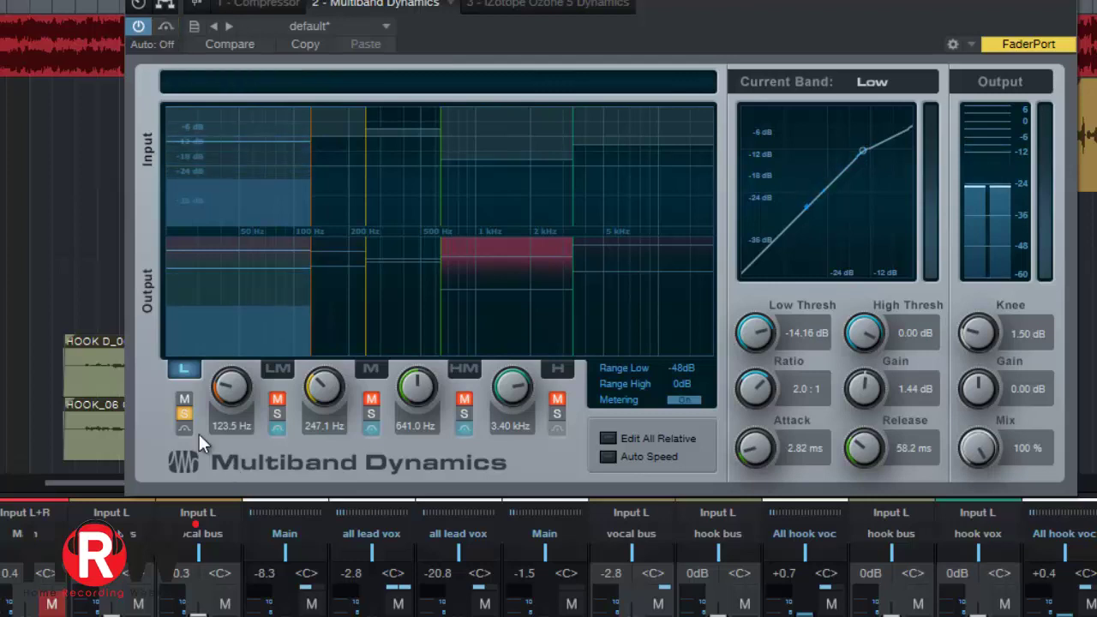
pyautogui.click(185, 413)
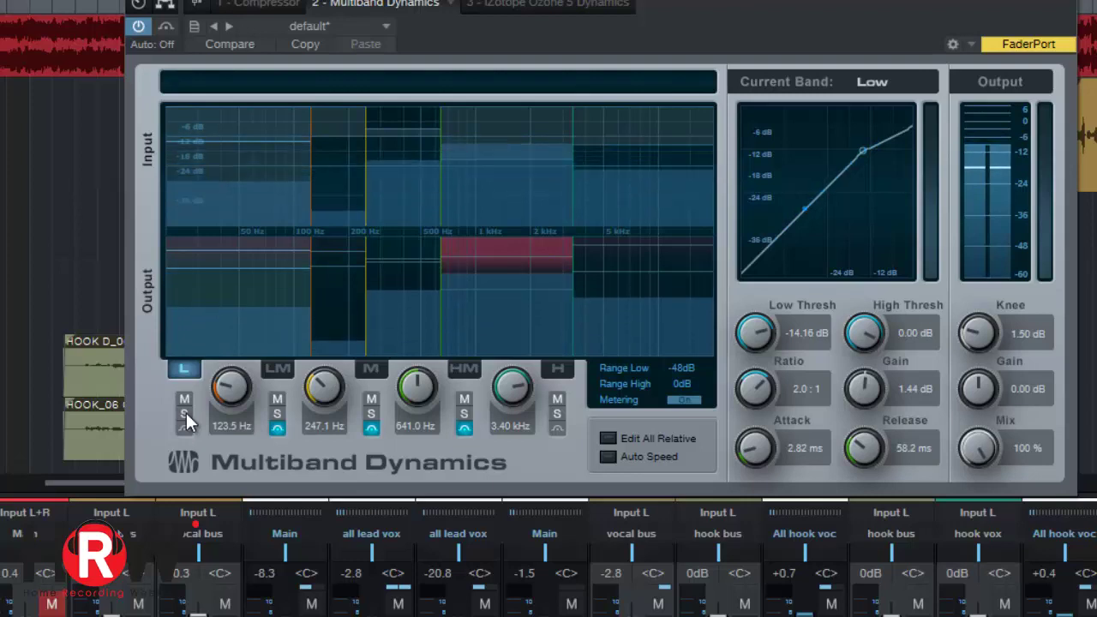
# Solo the Low band alongside the lead vox channel, then clear both solos
pyautogui.click(185, 413)
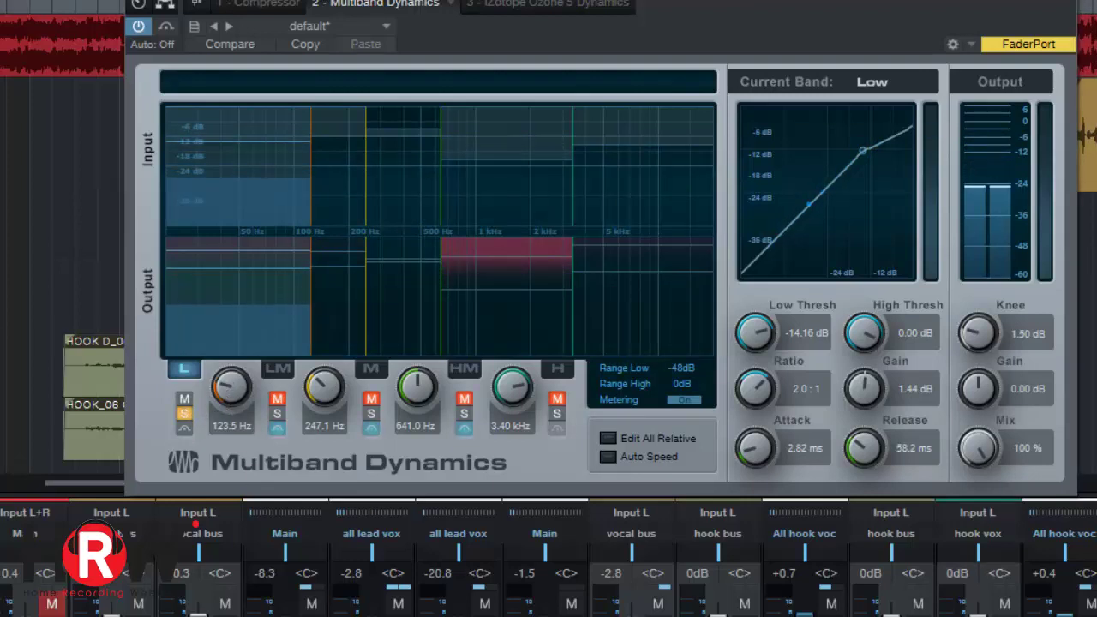
pyautogui.press('s')
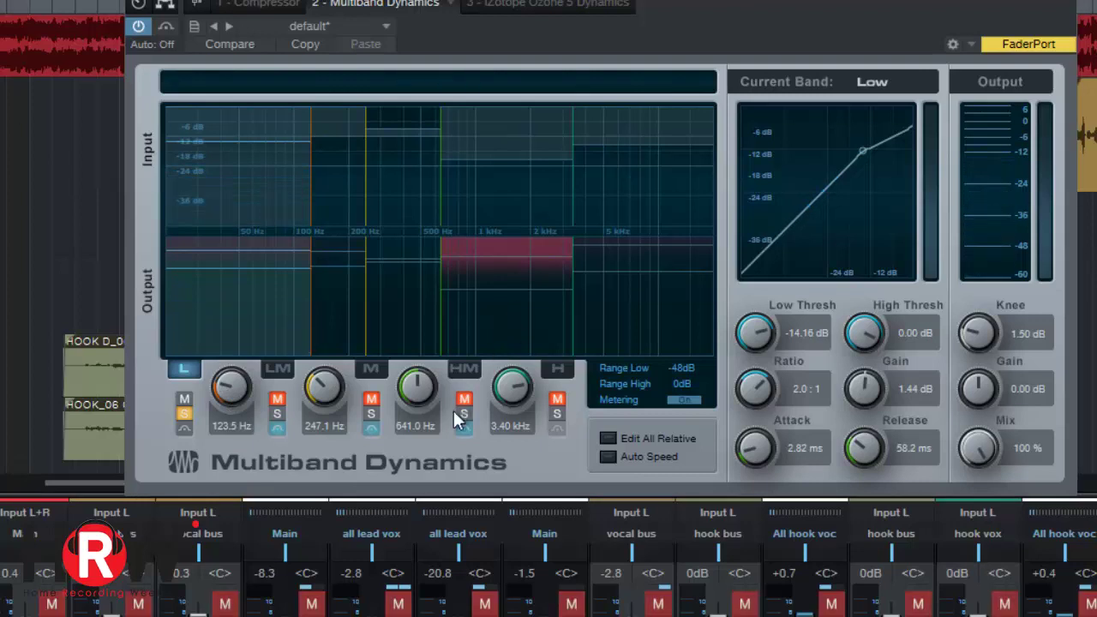
pyautogui.click(184, 415)
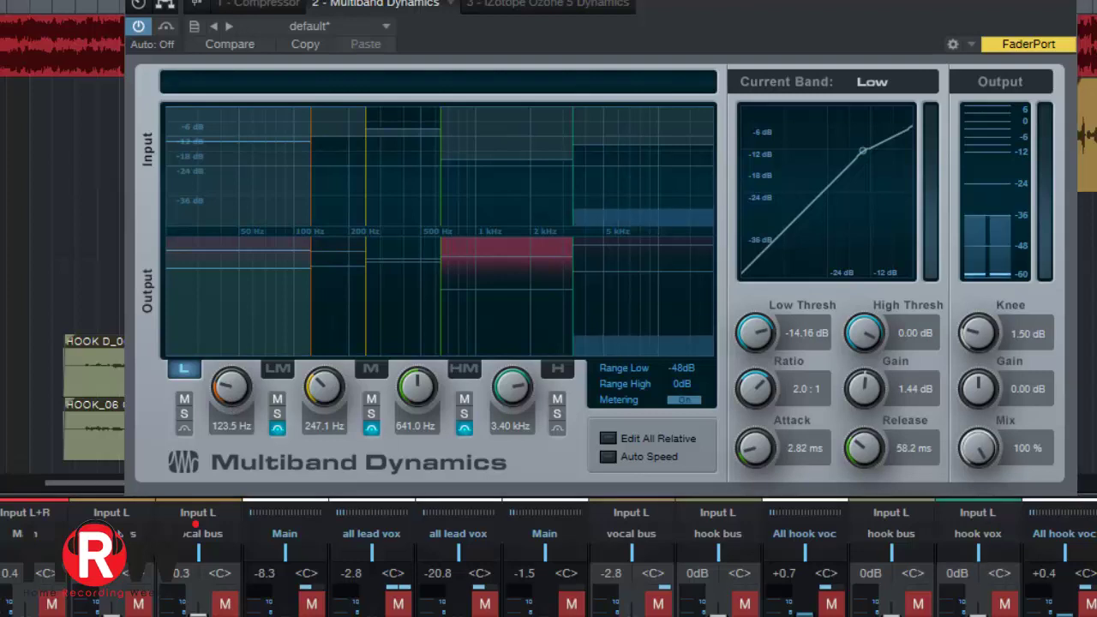
pyautogui.press('s')
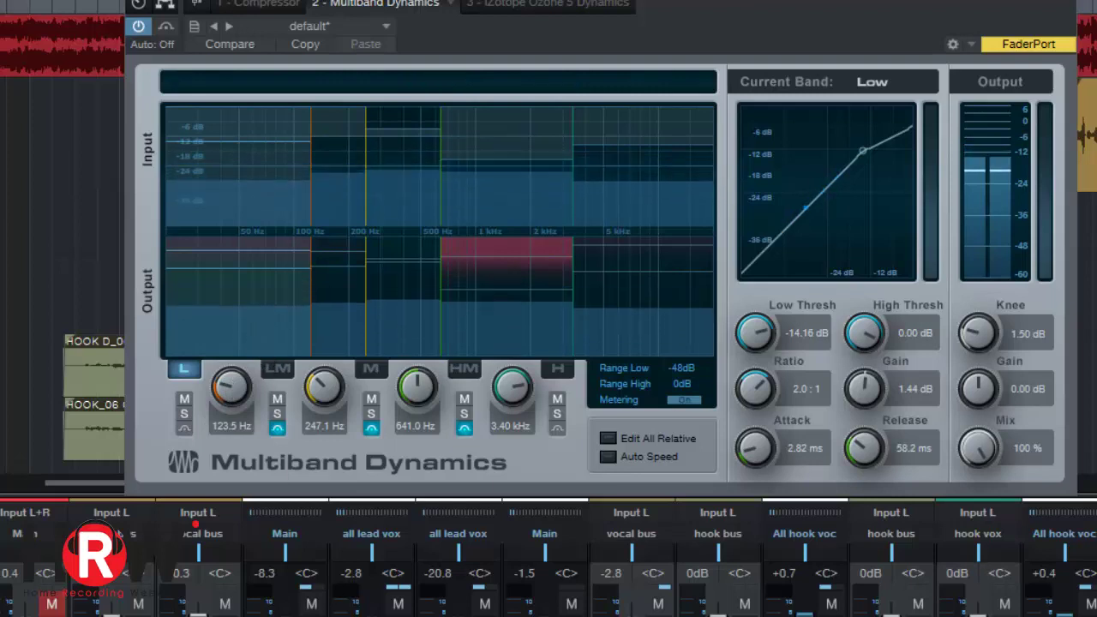
# Solo the Low band, drop its crossover to 101.7 Hz, then unsolo it
pyautogui.click(184, 415)
pyautogui.moveTo(232, 397)
pyautogui.mouseDown()
pyautogui.moveTo(234, 417)
pyautogui.moveTo(246, 380)
pyautogui.moveTo(247, 395)
pyautogui.mouseUp()
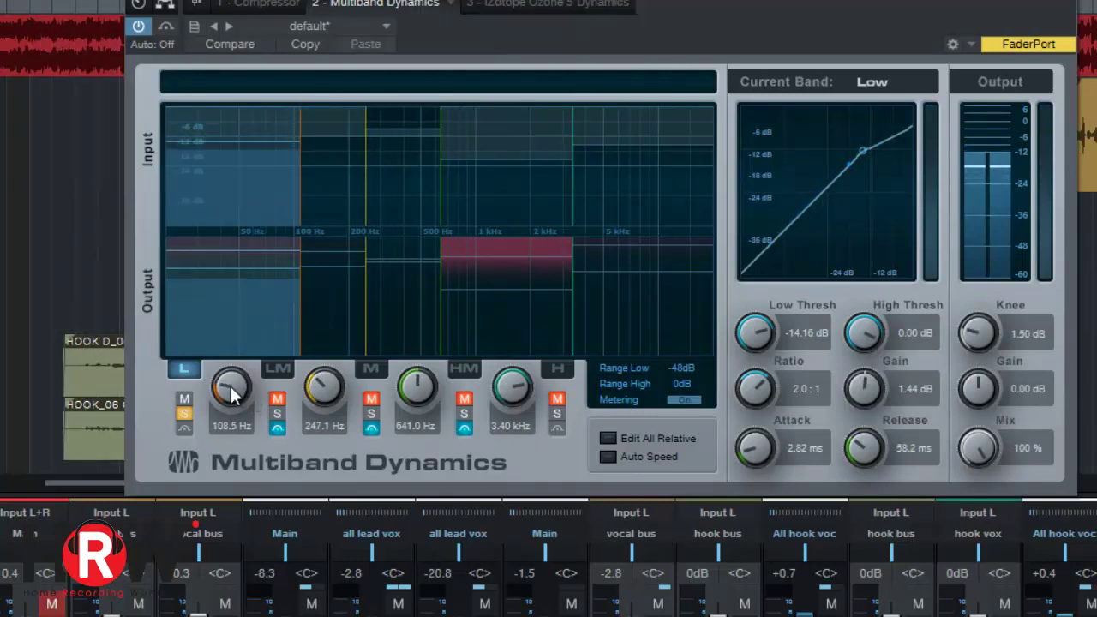
pyautogui.click(185, 413)
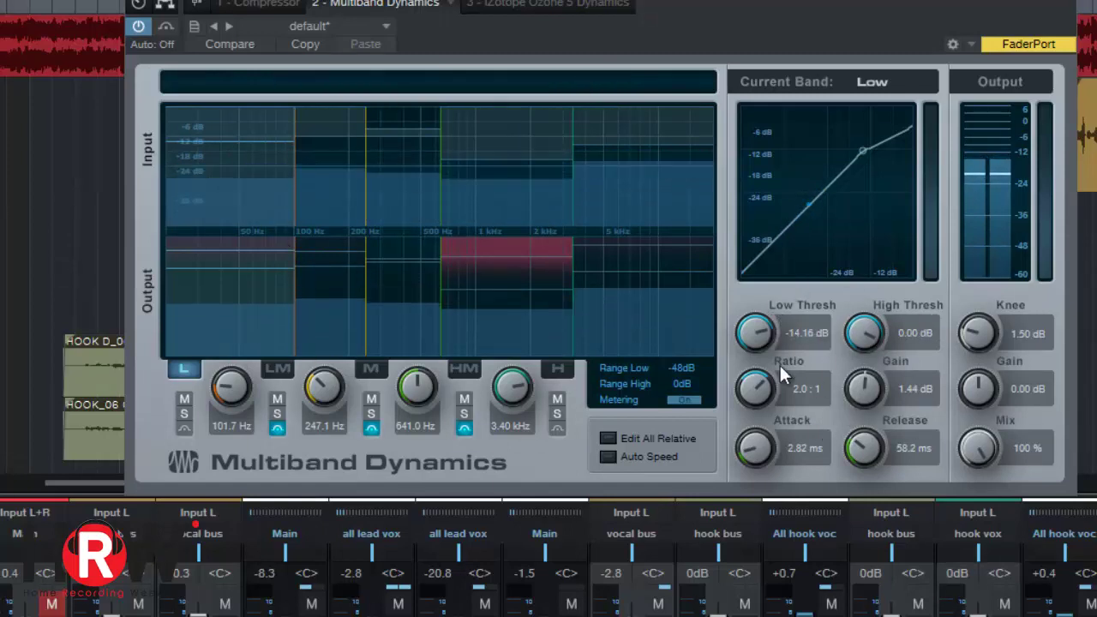
# Step through the HM, H, M, LM and L bands, ending on the High band
pyautogui.click(493, 326)
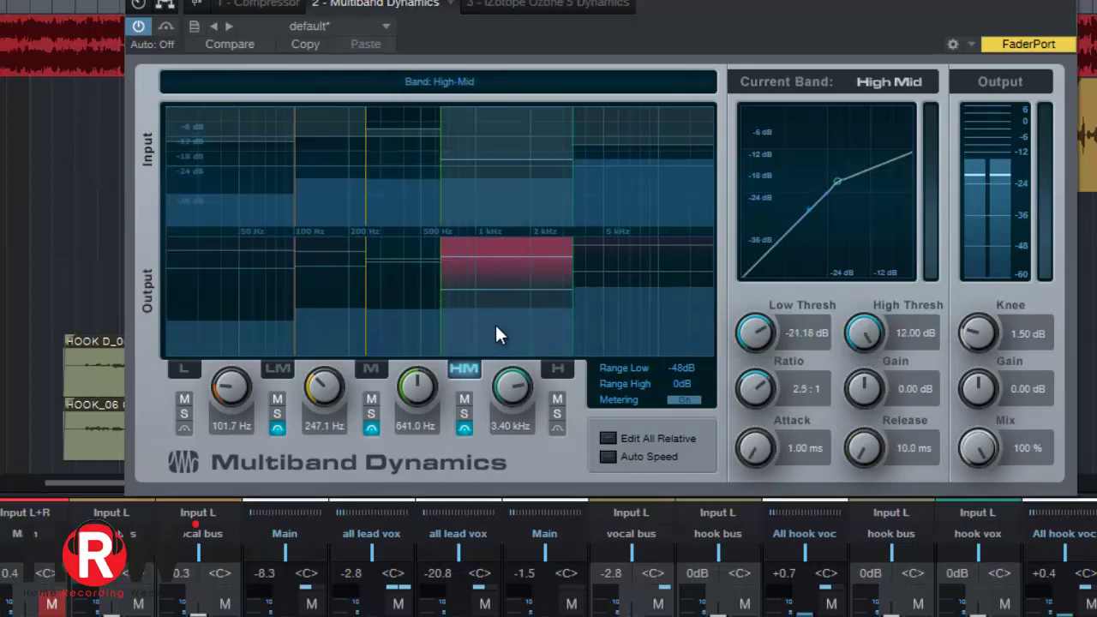
pyautogui.click(615, 325)
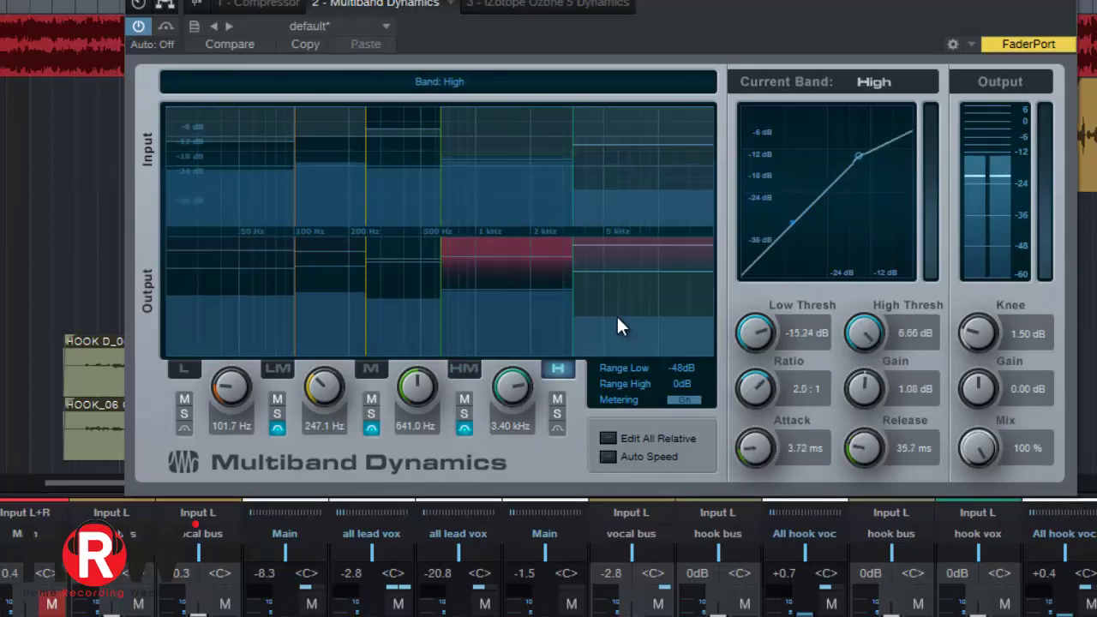
pyautogui.click(391, 310)
pyautogui.click(334, 307)
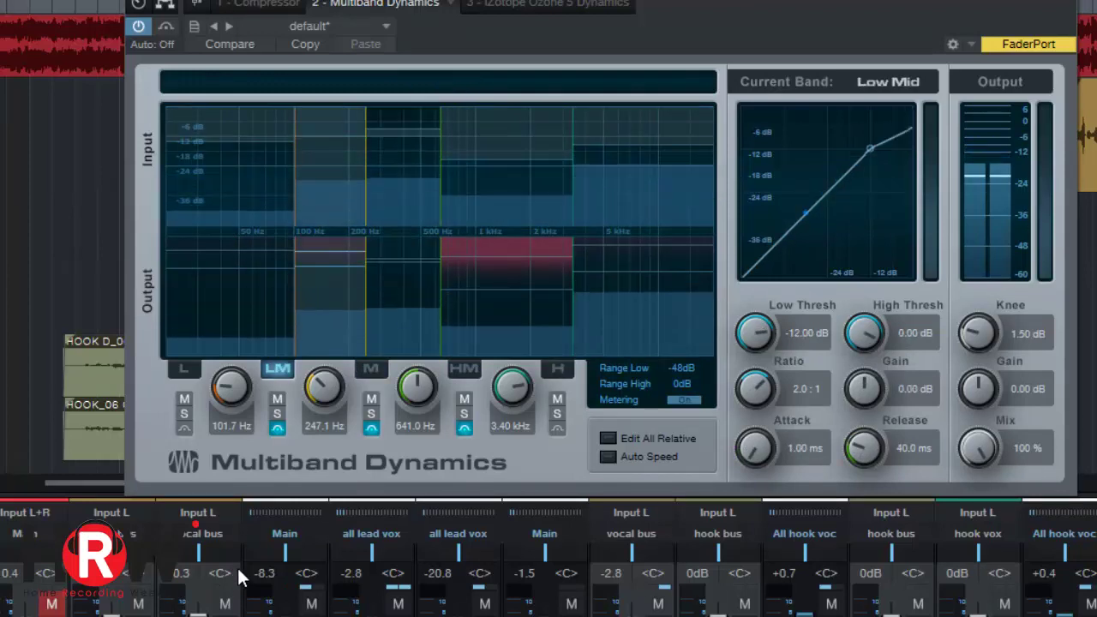
pyautogui.click(238, 292)
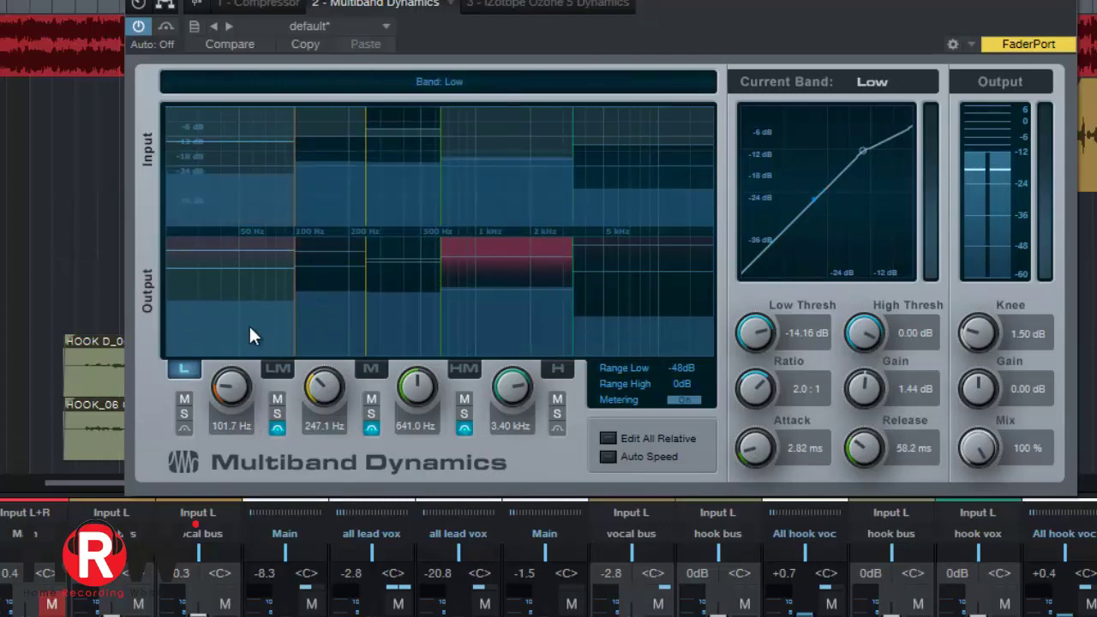
pyautogui.click(670, 318)
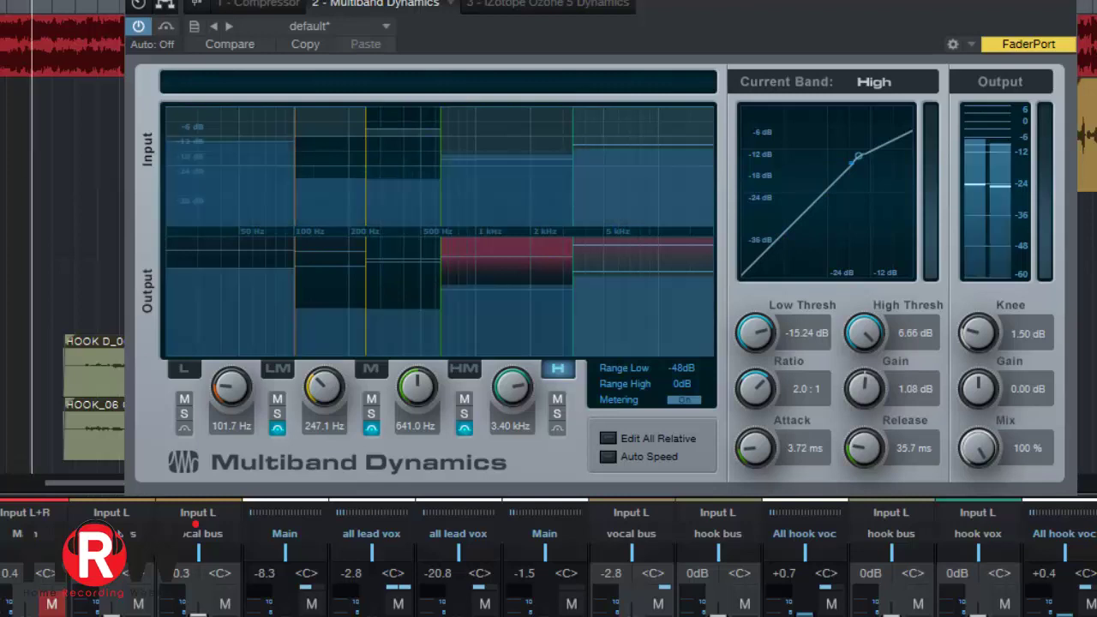
pyautogui.click(165, 26)
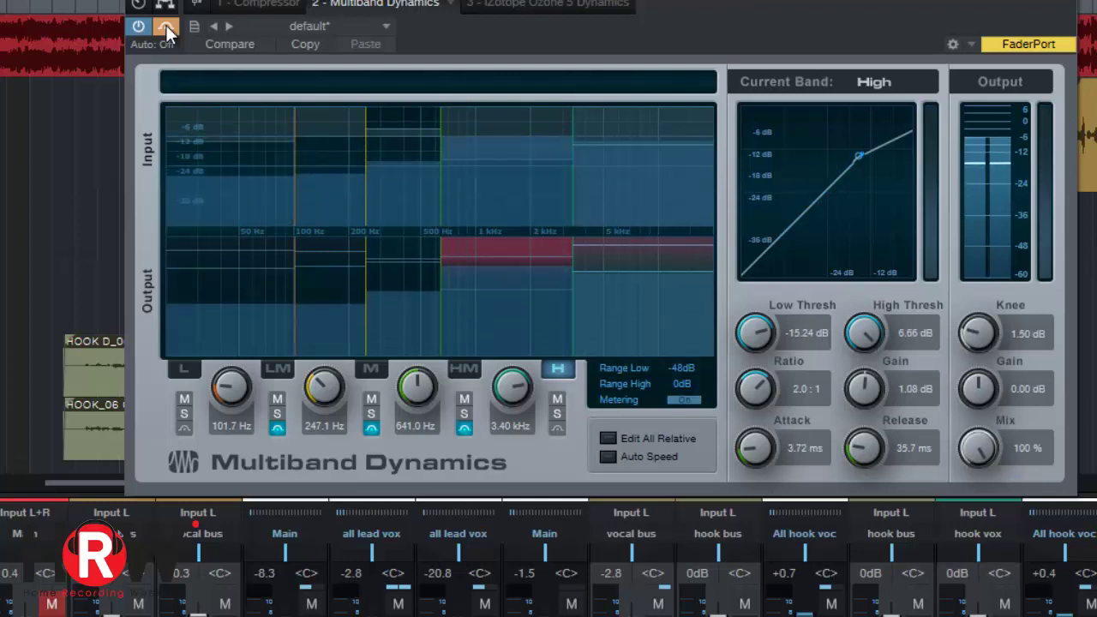
pyautogui.click(167, 28)
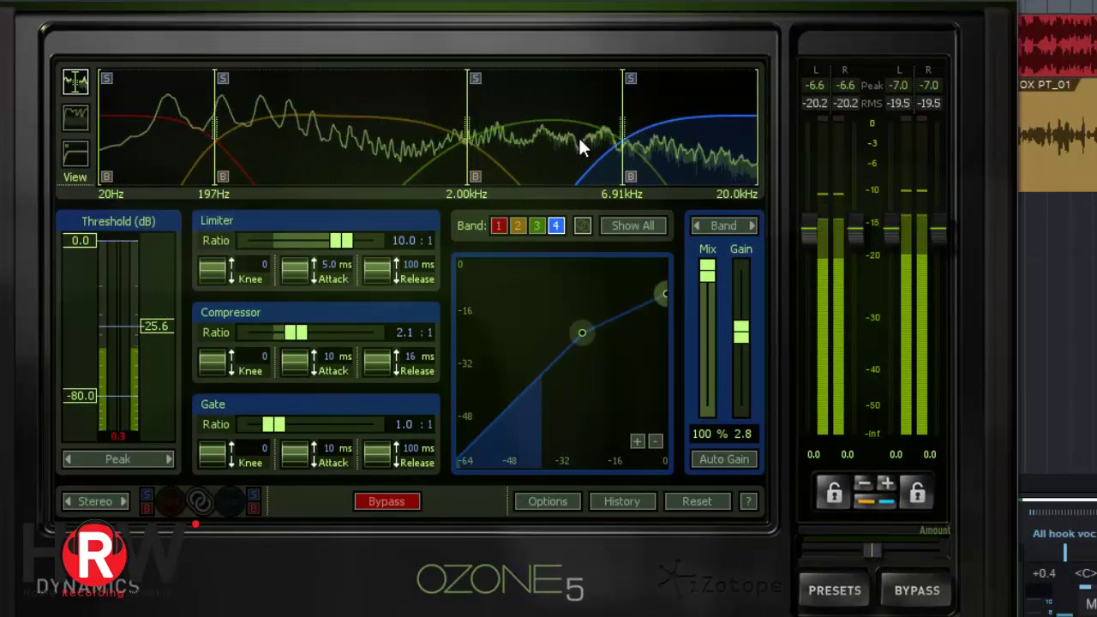
# Cycle through bands 1–4 in the Ozone Dynamics display to compare their compression
pyautogui.click(162, 130)
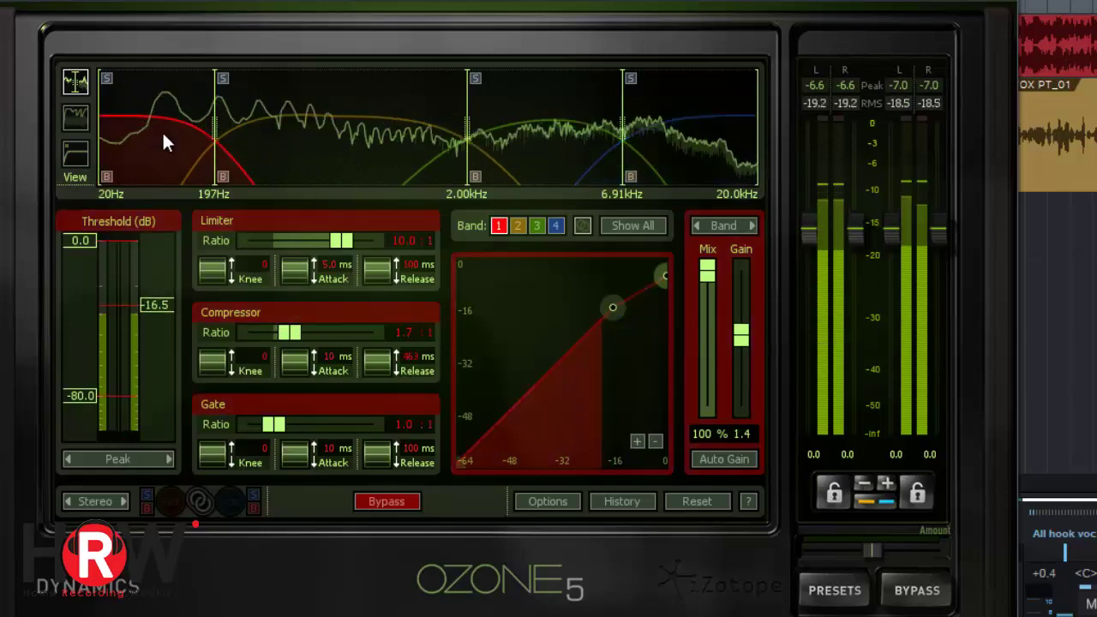
pyautogui.click(334, 142)
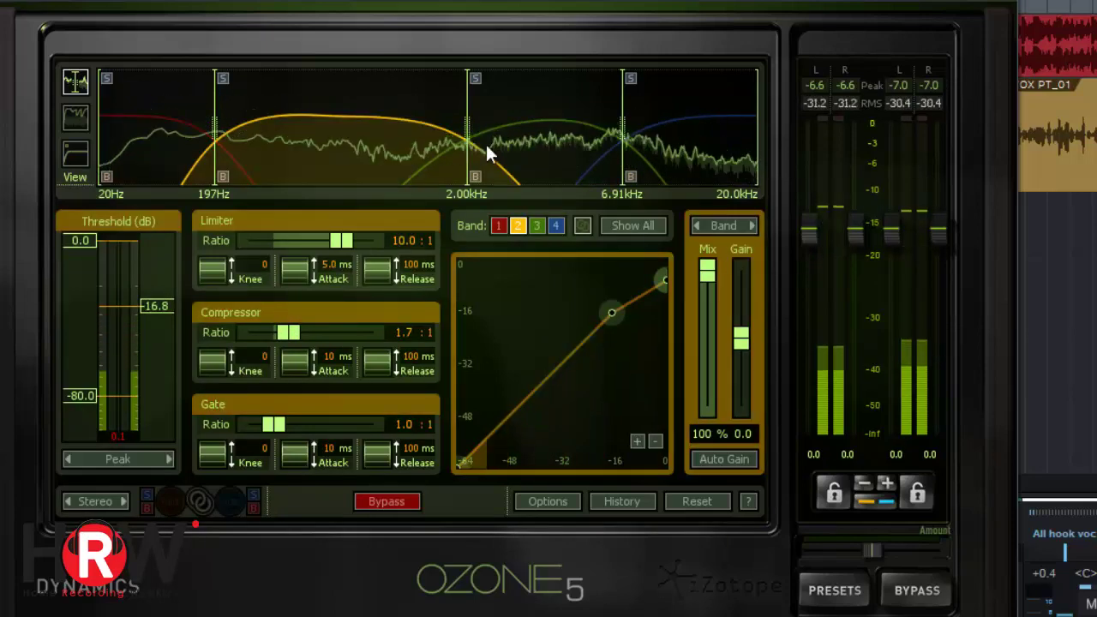
pyautogui.click(539, 144)
pyautogui.click(715, 158)
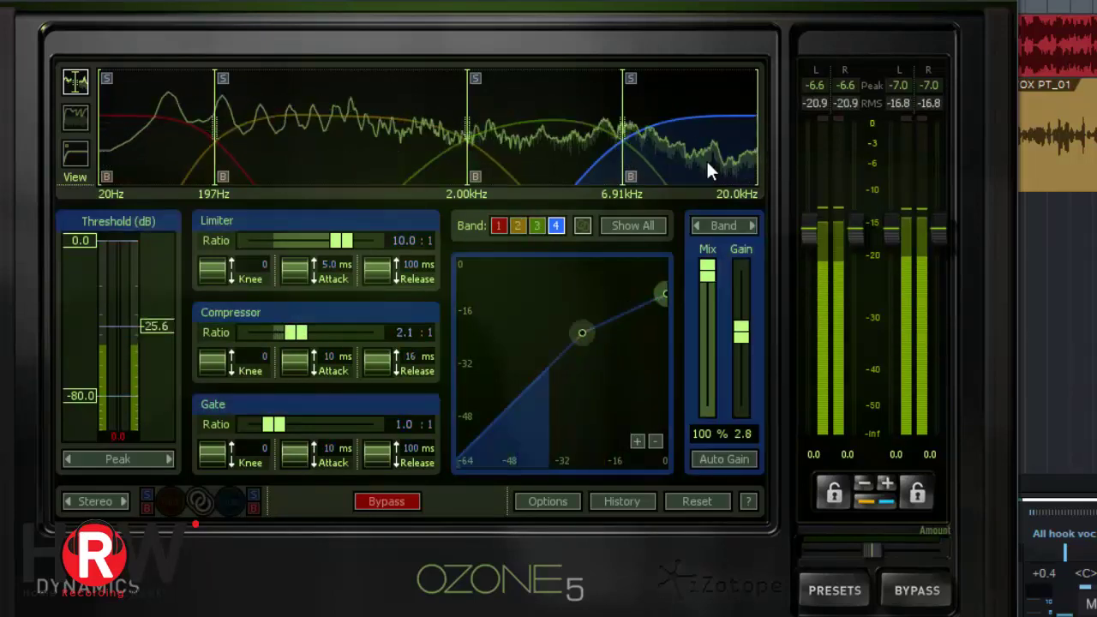
pyautogui.click(378, 143)
pyautogui.click(167, 147)
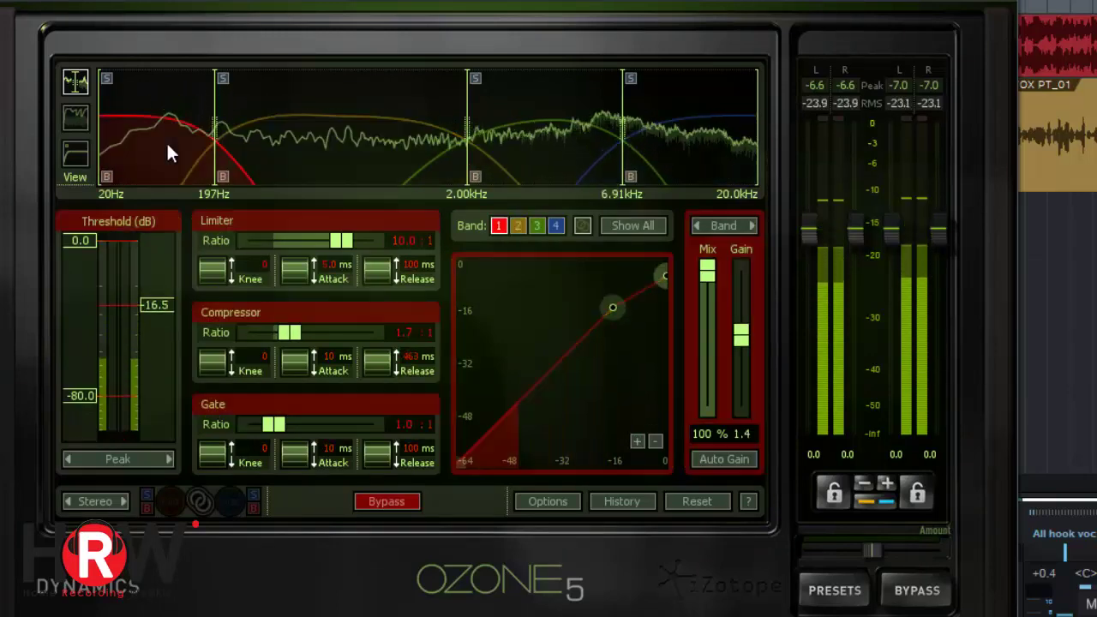
pyautogui.click(672, 146)
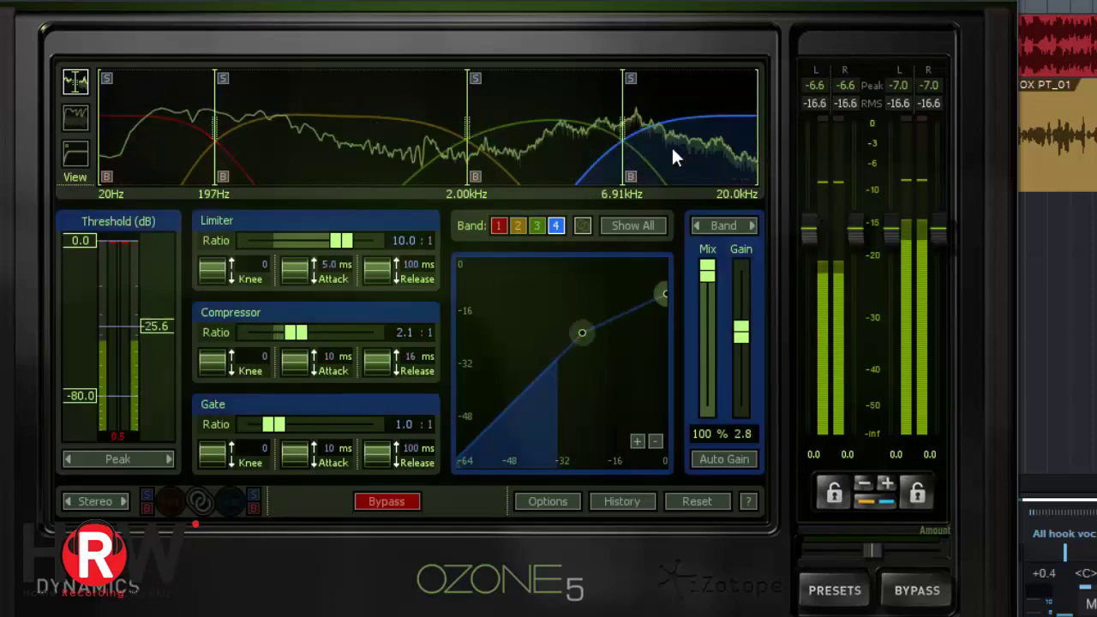
pyautogui.click(131, 145)
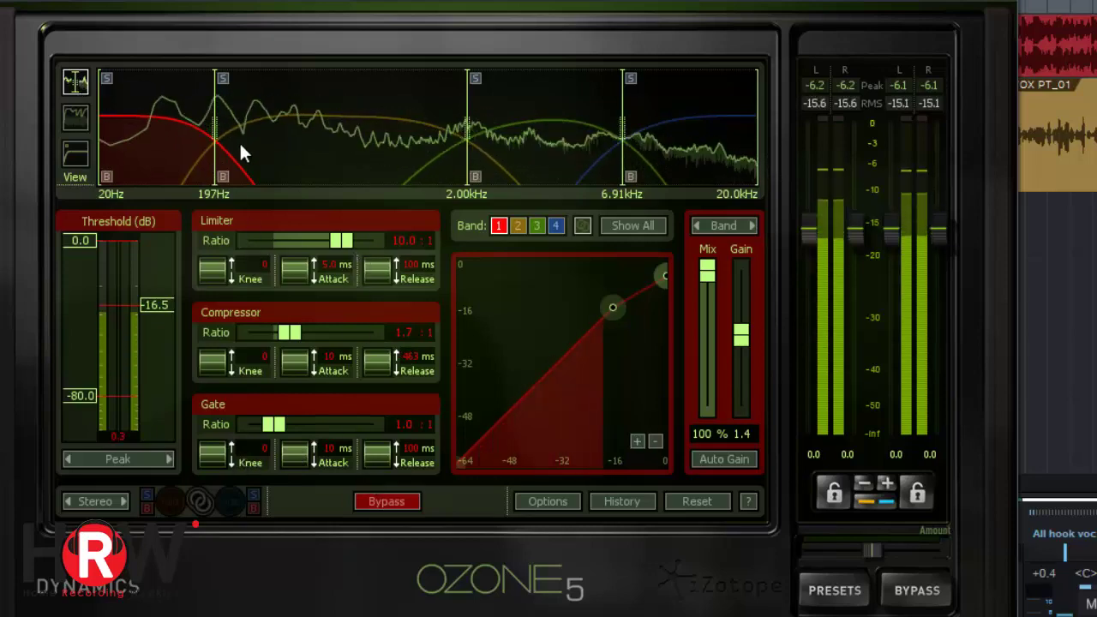
# Check bands 2, 3 and 4 again, returning to band 1 at 1.7:1 from -16.5 dB
pyautogui.click(288, 164)
pyautogui.click(530, 146)
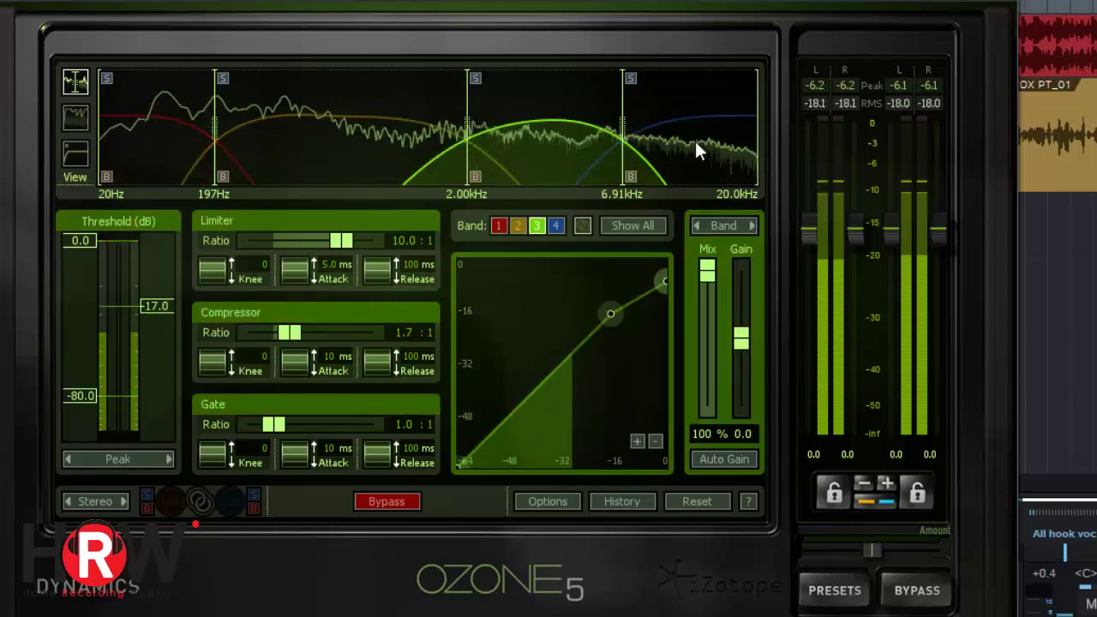
pyautogui.click(664, 141)
pyautogui.click(171, 138)
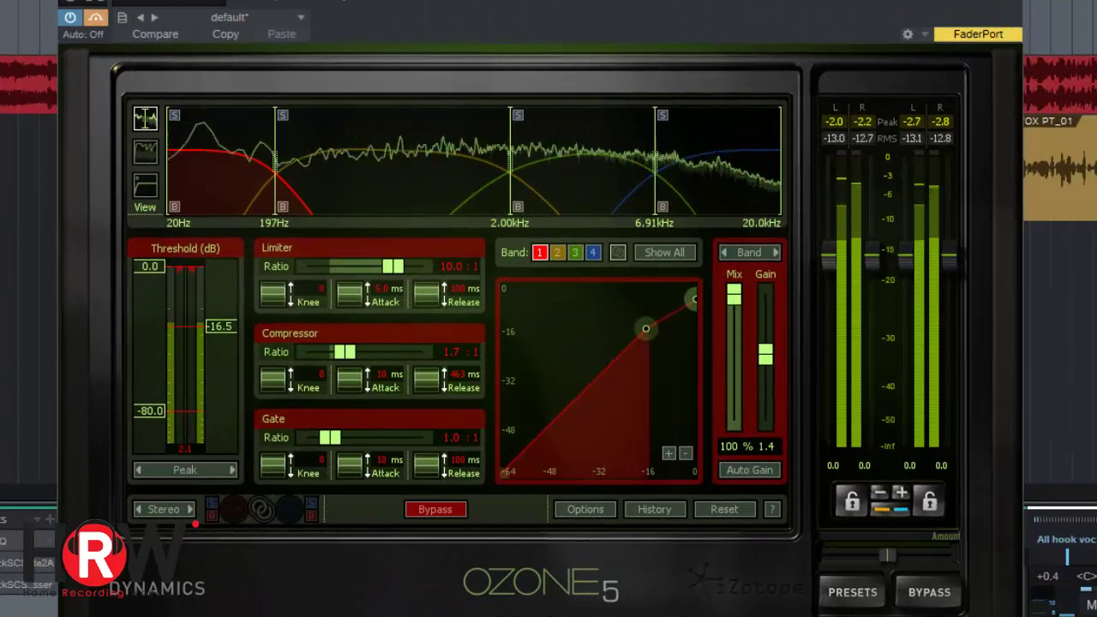
pyautogui.click(96, 24)
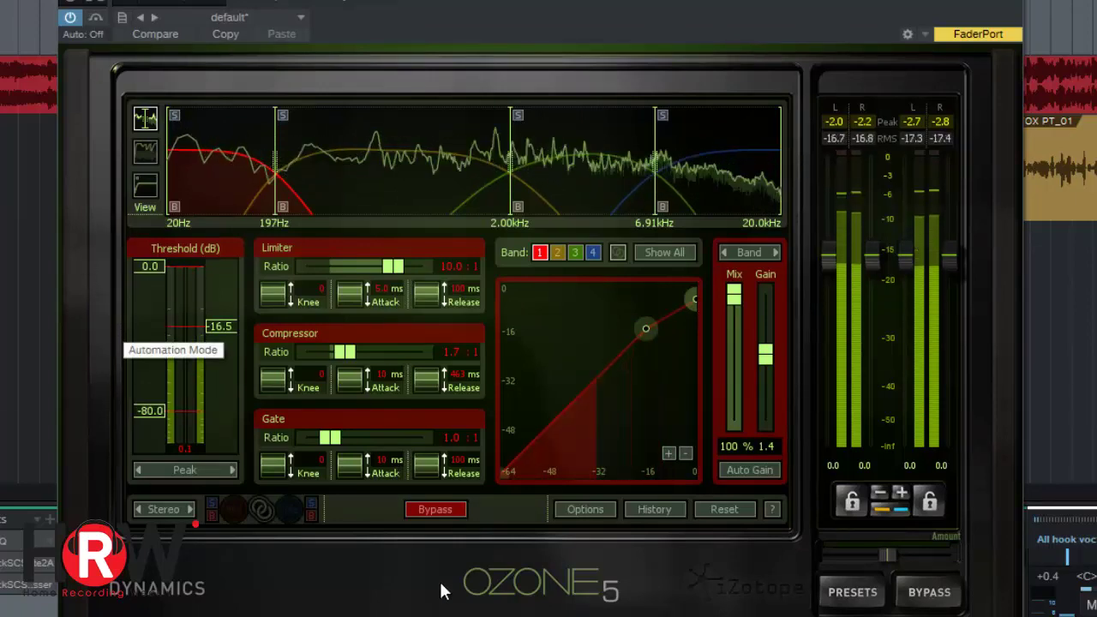
pyautogui.click(435, 509)
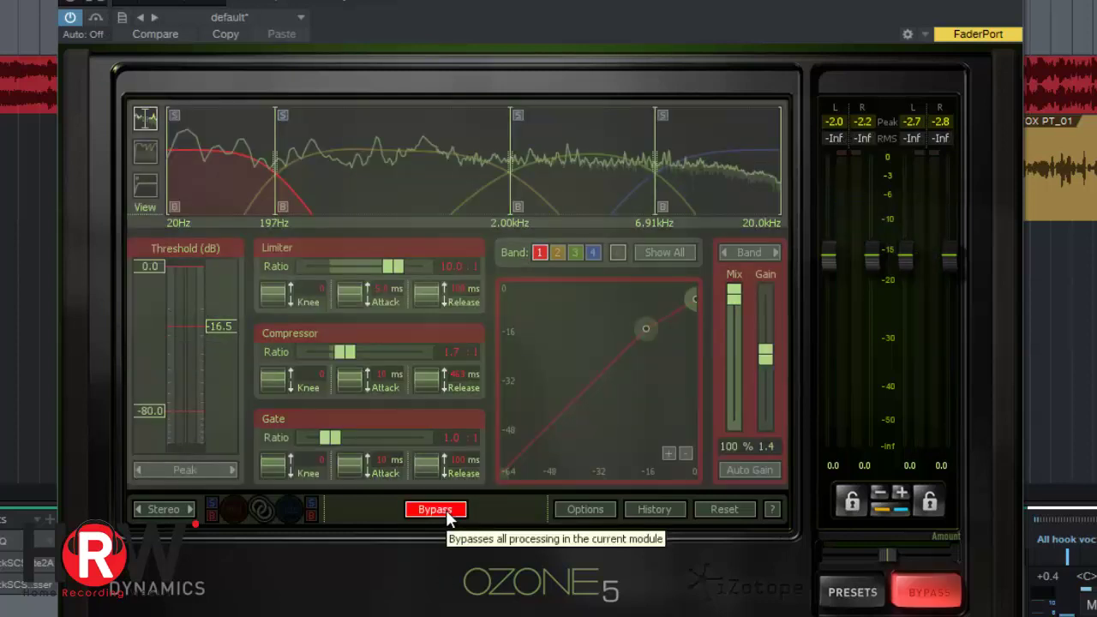
pyautogui.click(446, 512)
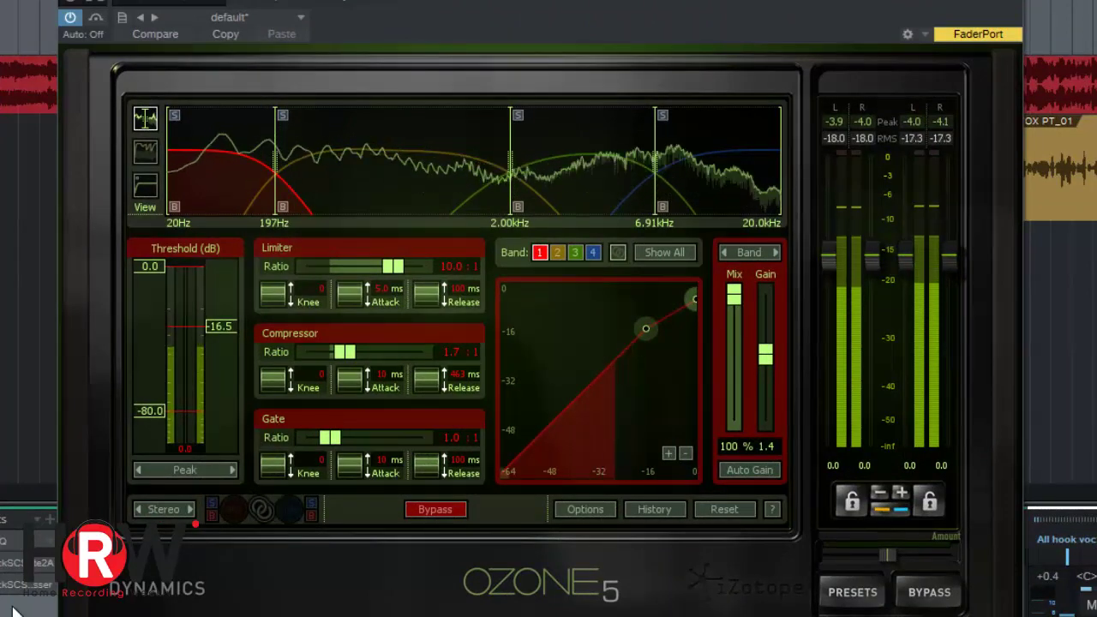
# Slide the Ozone 5 plugin window a little to the right
pyautogui.moveTo(726, 21); pyautogui.dragTo(824, 19)
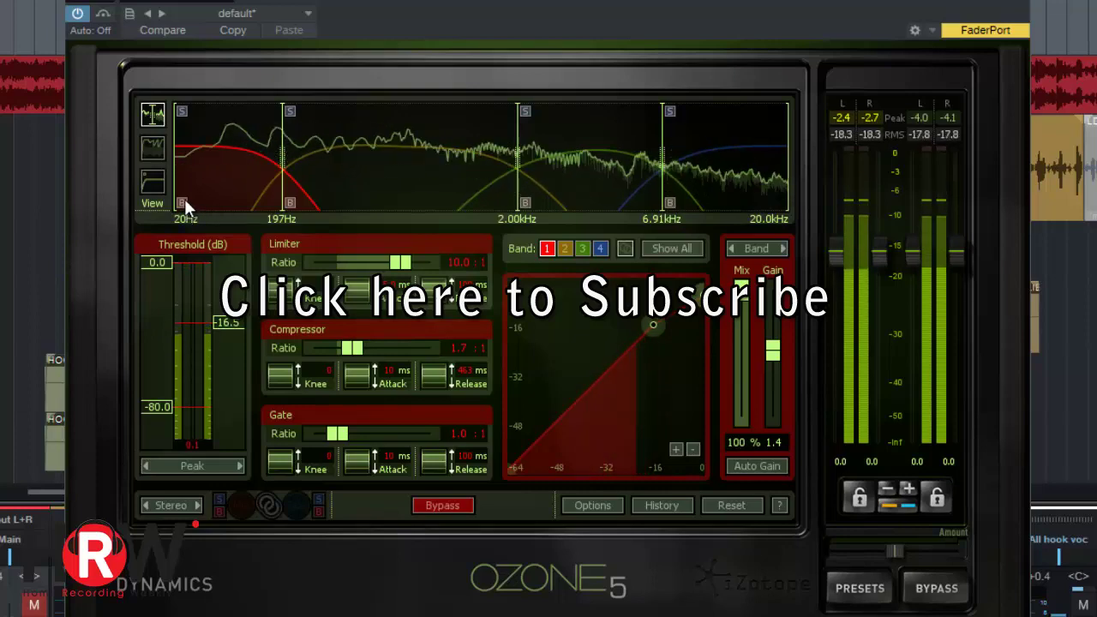
# Select band 4 (6.91–20.0 kHz) to show its 2.1:1 compression from -25.6 dB
pyautogui.click(747, 169)
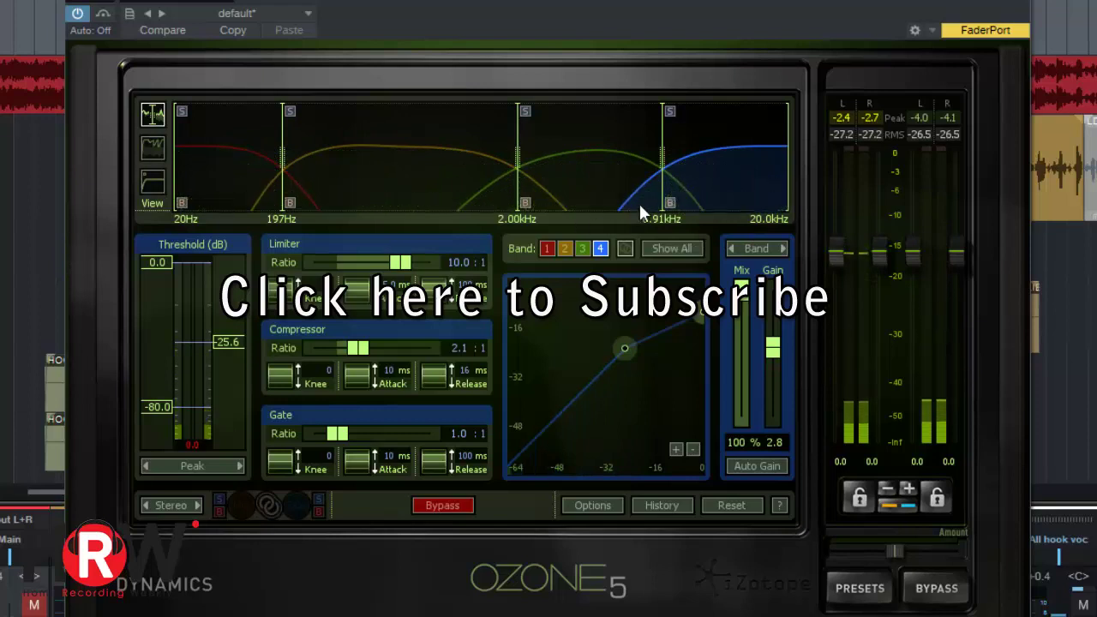
# Solo Ozone's band 4 to hear the top frequencies alone
pyautogui.click(670, 110)
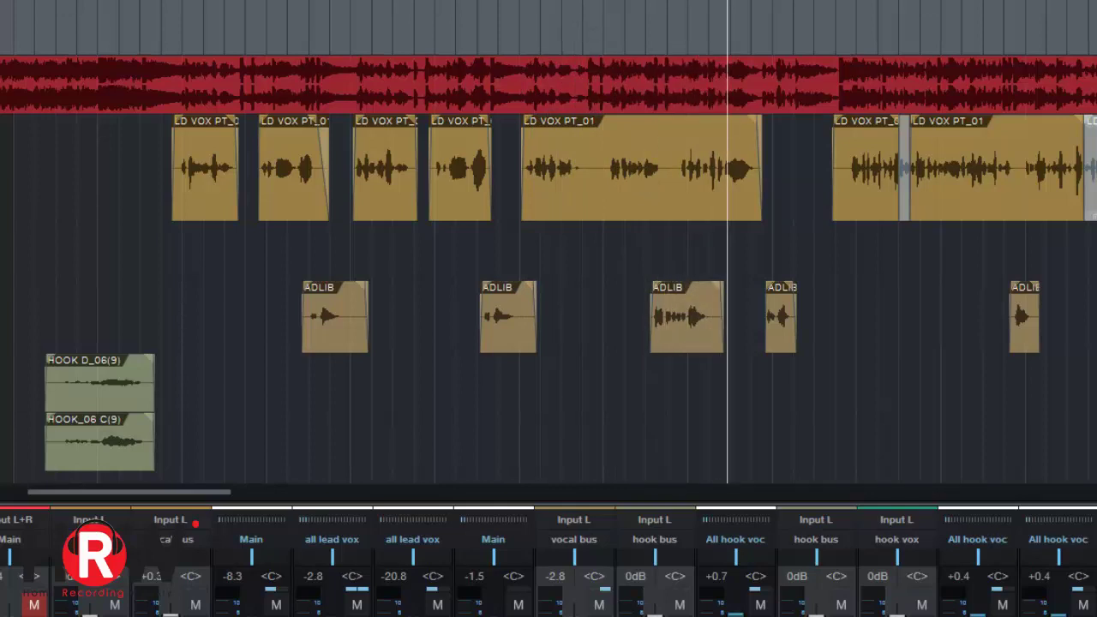
# Jump the playhead back to the song start with Home
pyautogui.press('Home')
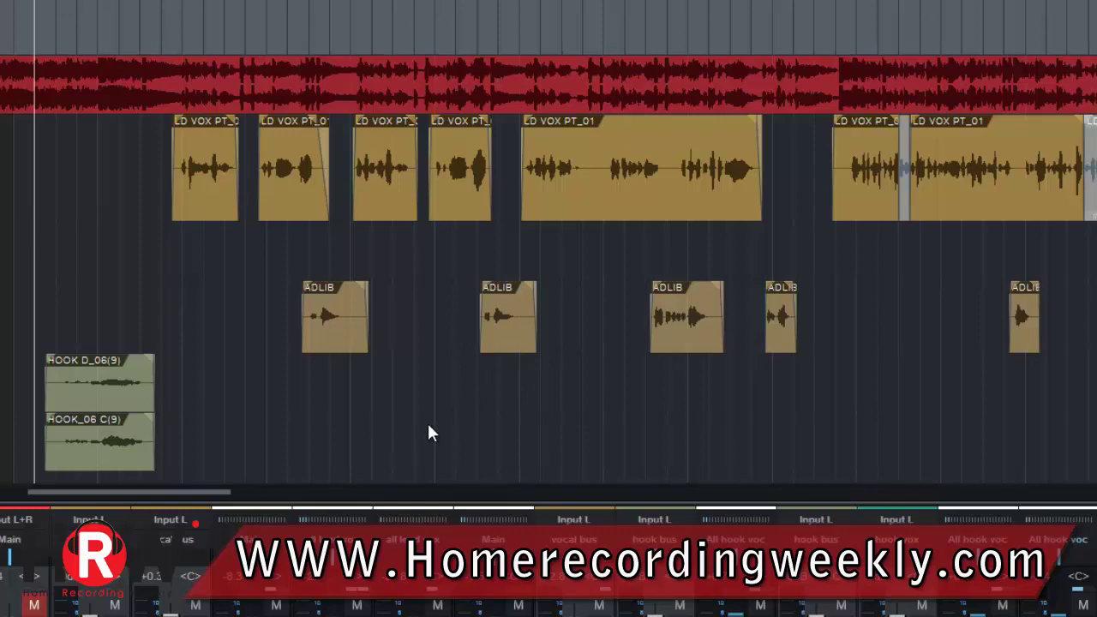
pyautogui.moveTo(221, 493)
pyautogui.mouseDown()
pyautogui.moveTo(356, 499)
pyautogui.moveTo(203, 500)
pyautogui.mouseUp()
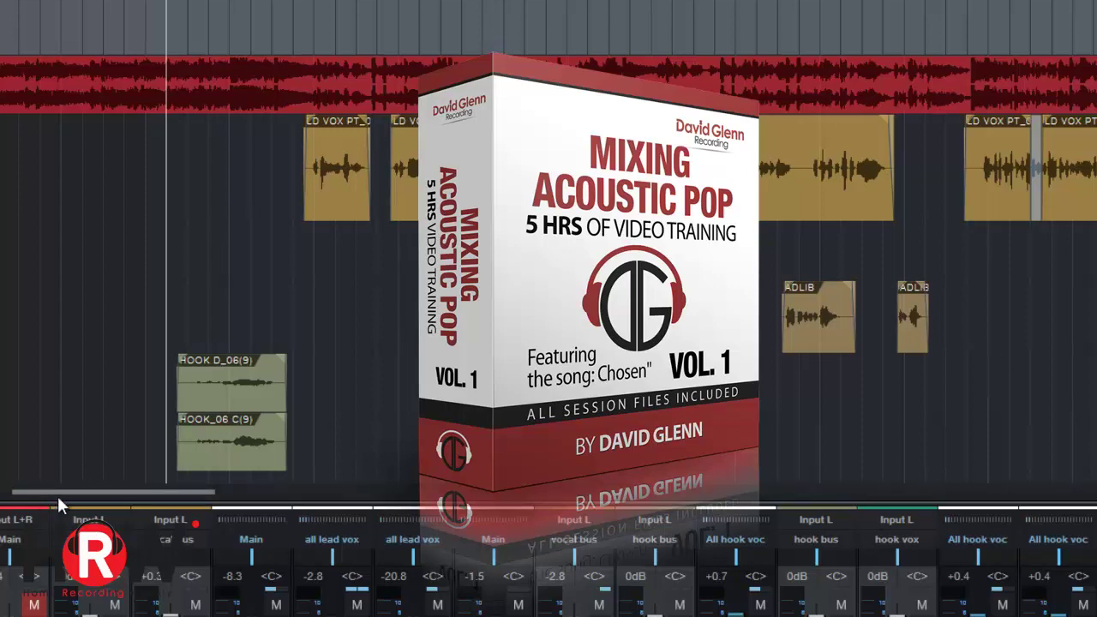
# Scroll through the vocal, 808, kick and clap tracks of the session
pyautogui.moveTo(58, 493)
pyautogui.mouseDown()
pyautogui.moveTo(15, 496)
pyautogui.moveTo(60, 502)
pyautogui.moveTo(46, 507)
pyautogui.mouseUp()
pyautogui.scroll(-10, 704, 348)
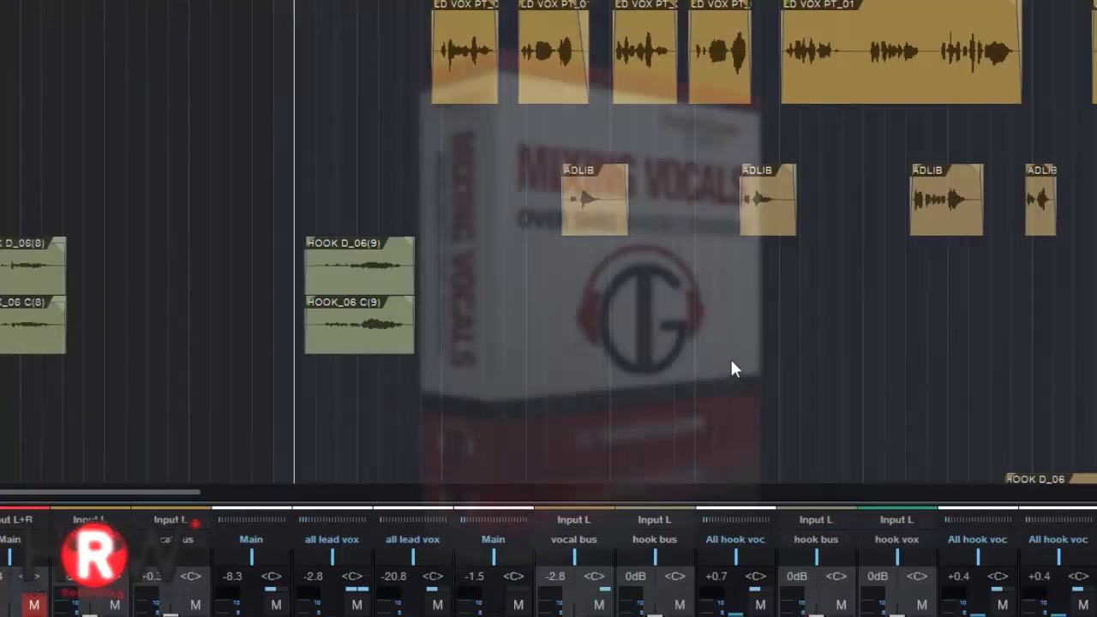
pyautogui.scroll(-2, 549, 257)
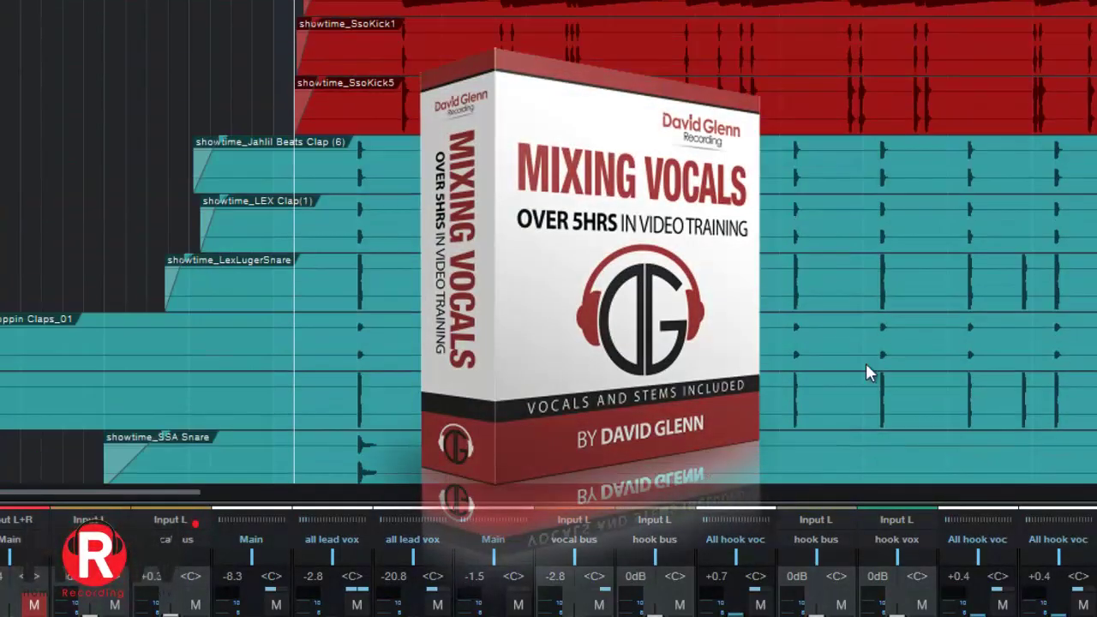
pyautogui.scroll(-10, 548, 257)
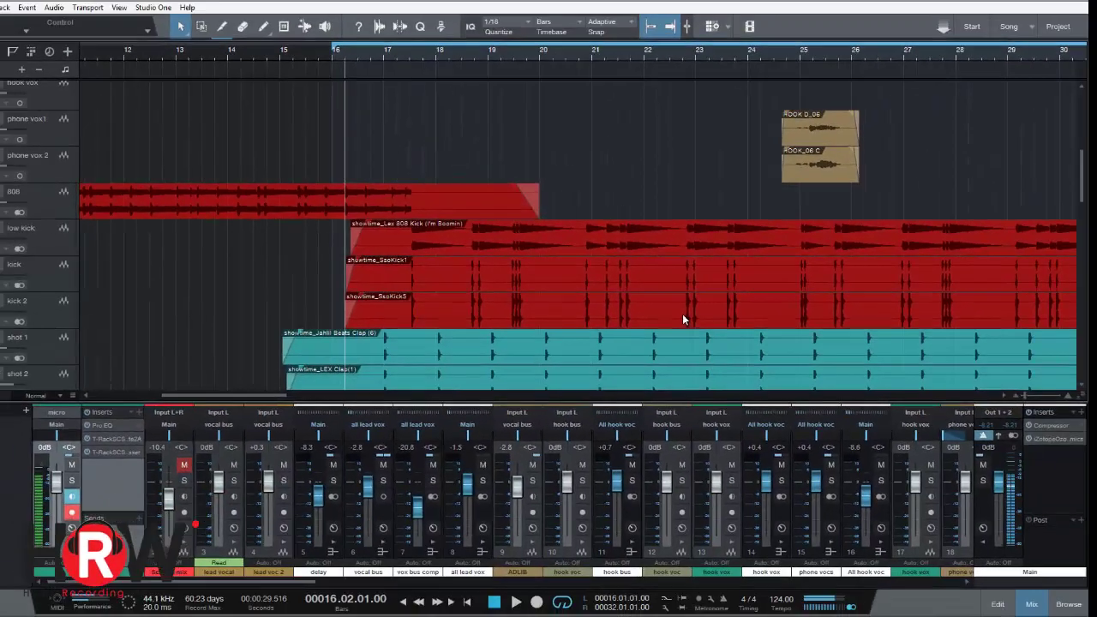
pyautogui.scroll(-3, 761, 343)
pyautogui.scroll(6, 761, 343)
pyautogui.scroll(4, 698, 305)
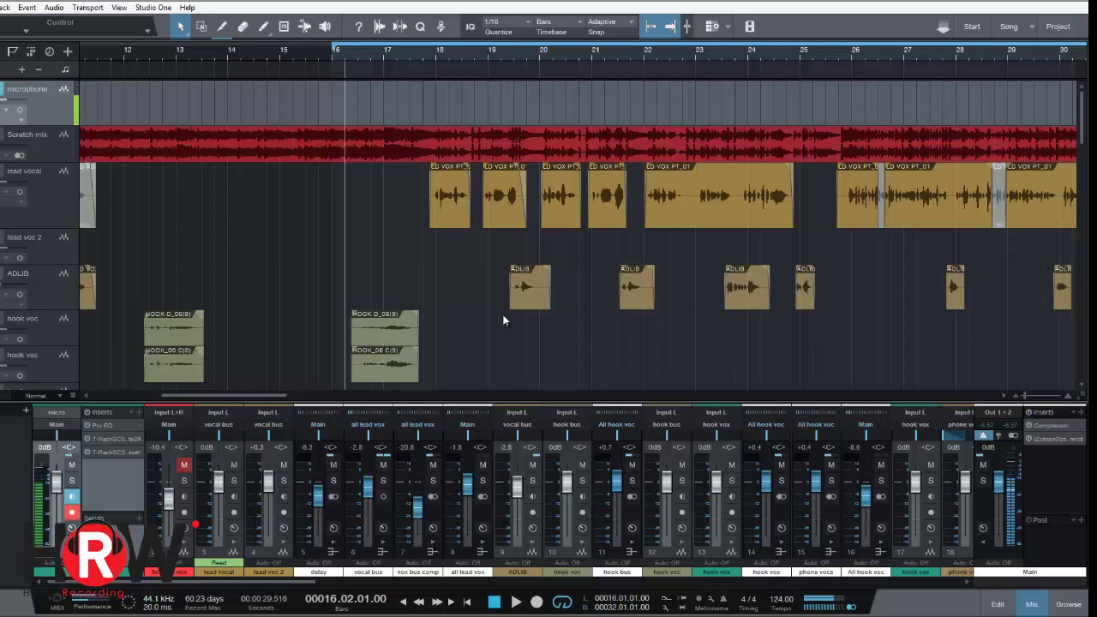
pyautogui.scroll(-8, 596, 351)
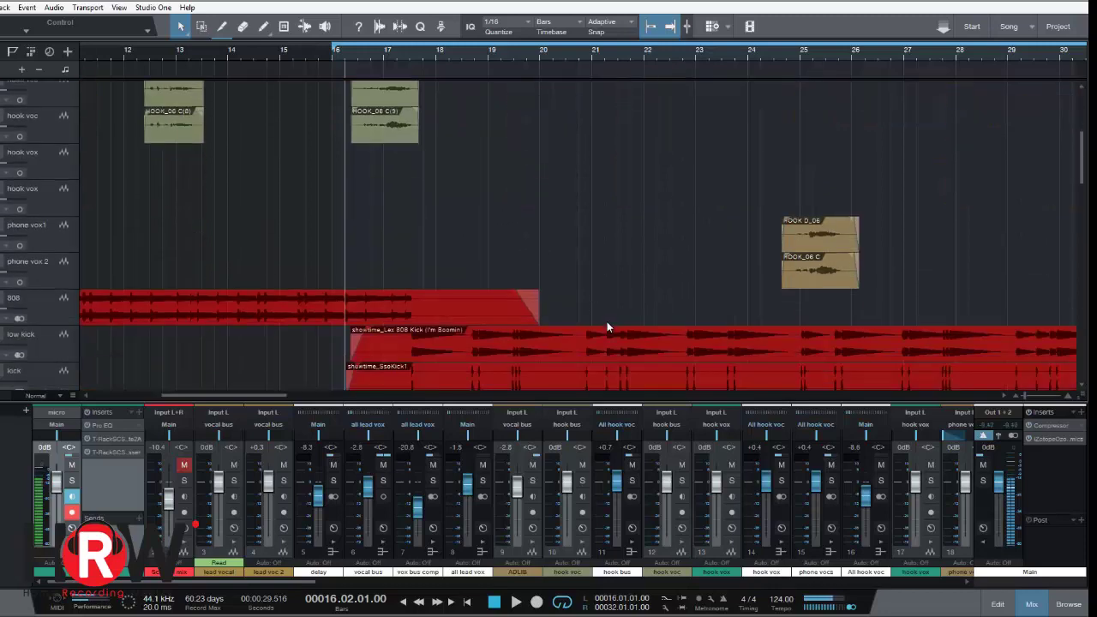
pyautogui.scroll(-6, 608, 317)
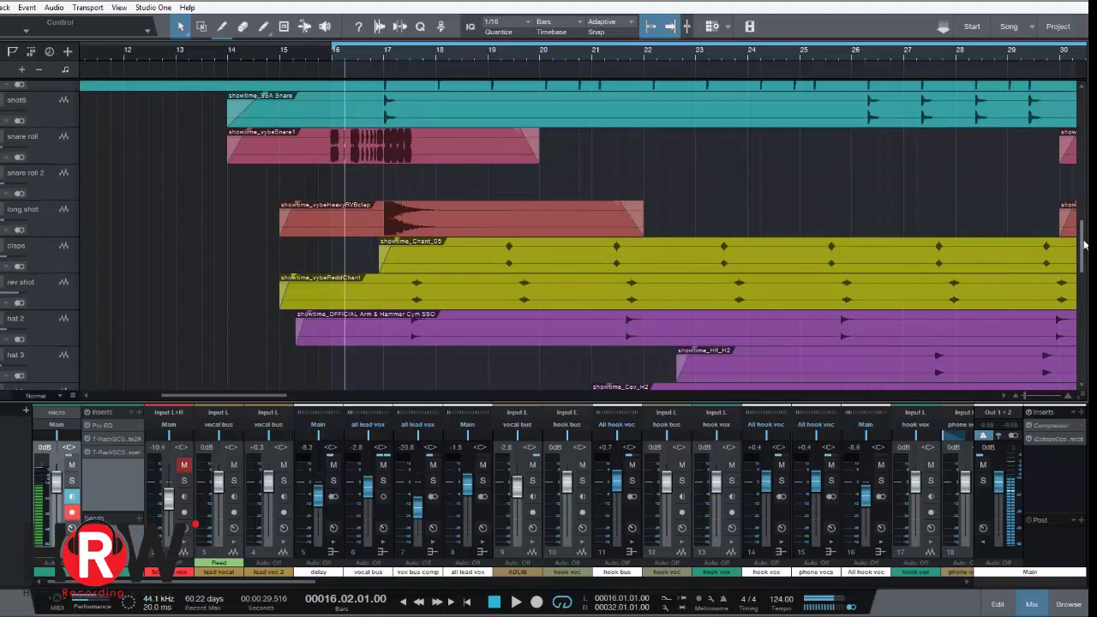
# Zoom the arrangement out to show the whole song from bar 1 to bar 101
pyautogui.moveTo(1083, 240); pyautogui.dragTo(1082, 94)
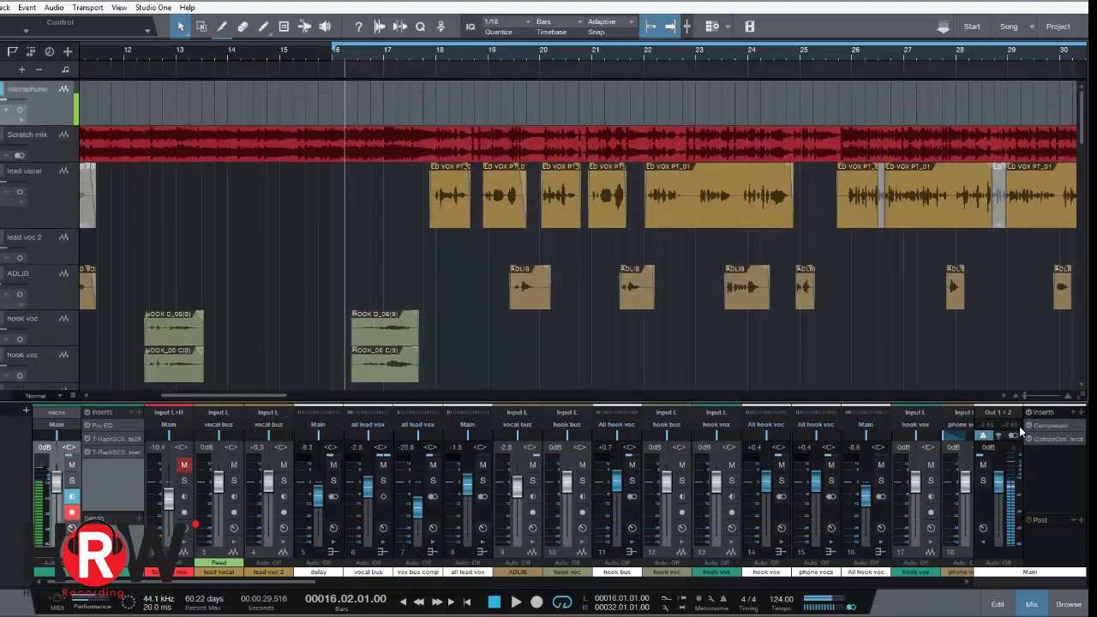
pyautogui.scroll(-5, 1026, 398)
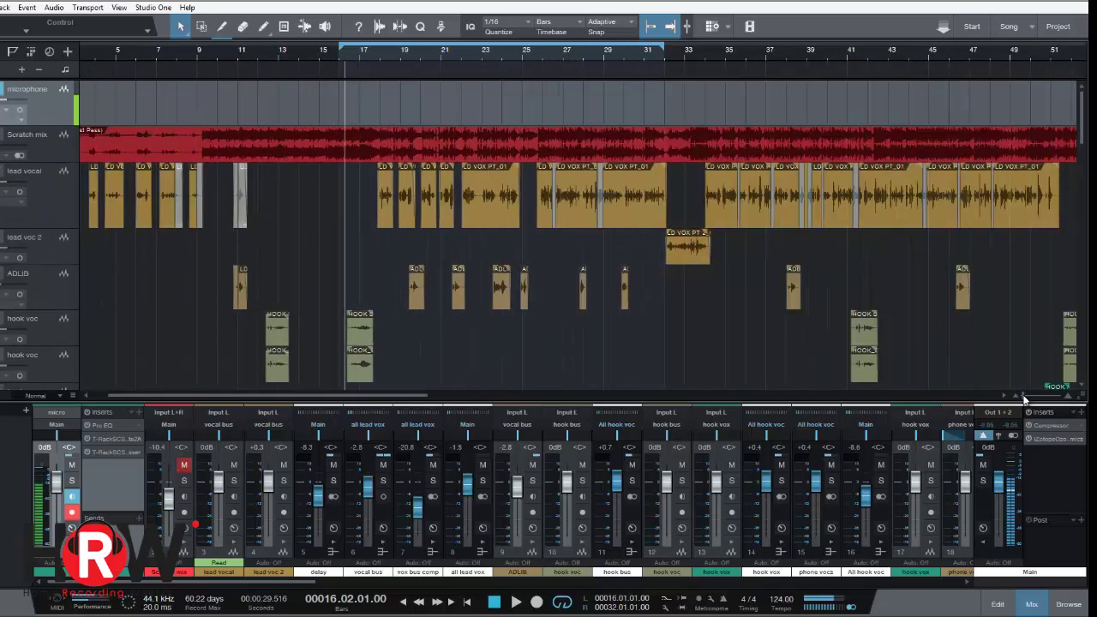
pyautogui.scroll(-3, 1026, 398)
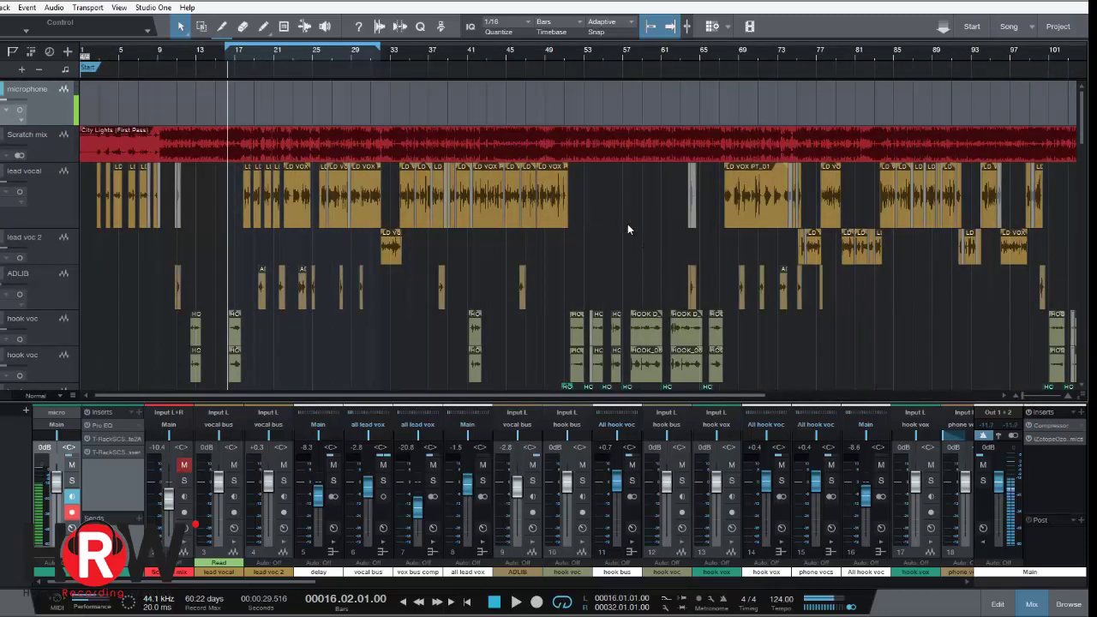
pyautogui.scroll(-10, 530, 360)
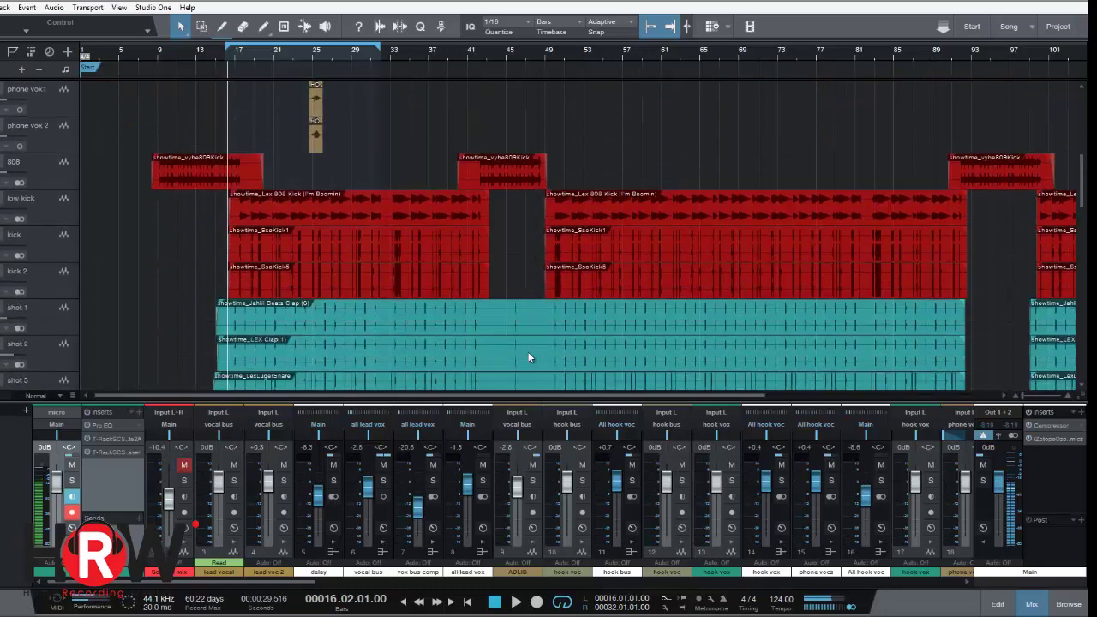
pyautogui.scroll(10, 530, 357)
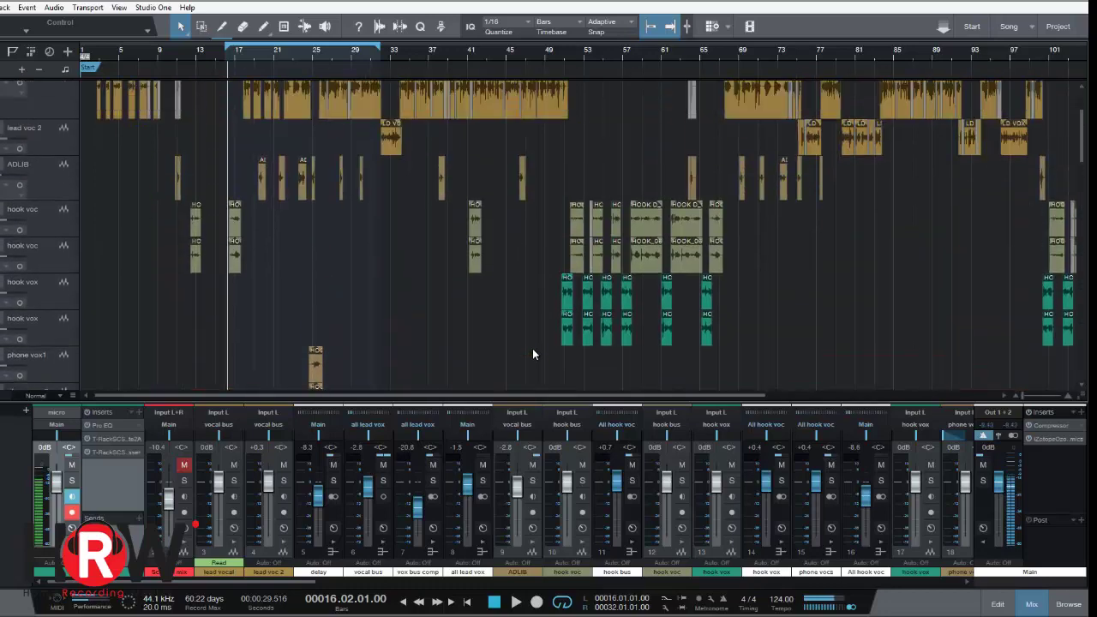